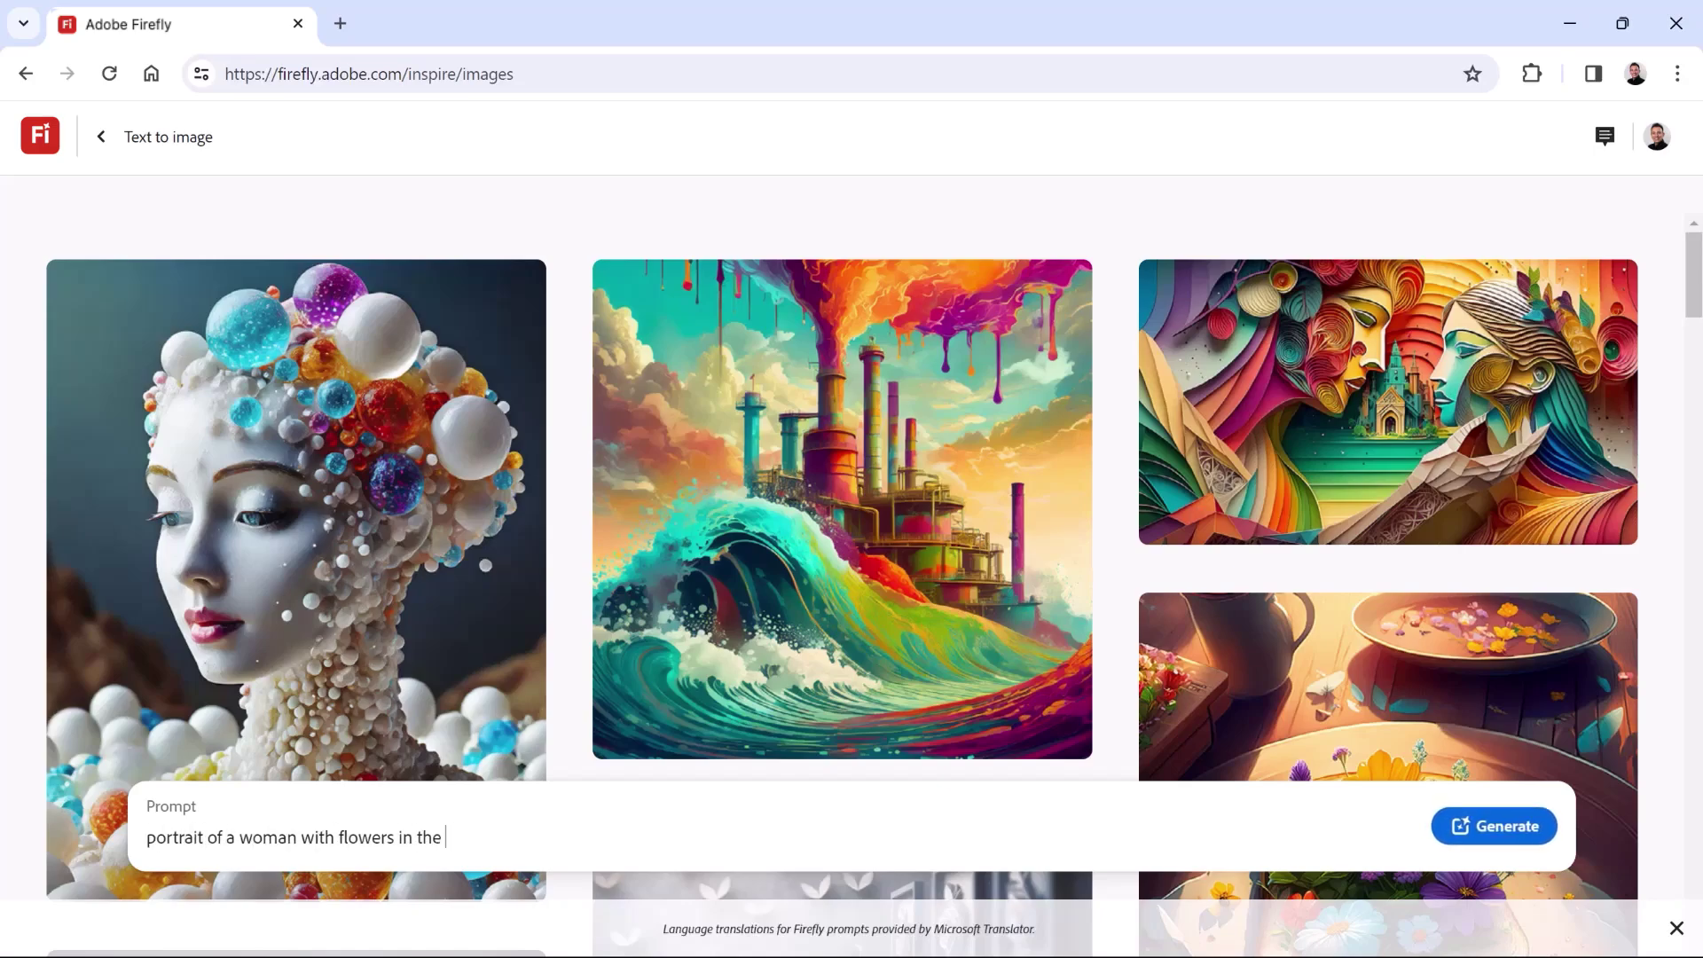
# - Launch Text to image via the Generate card on the Firefly homepage
pyautogui.press('Return')
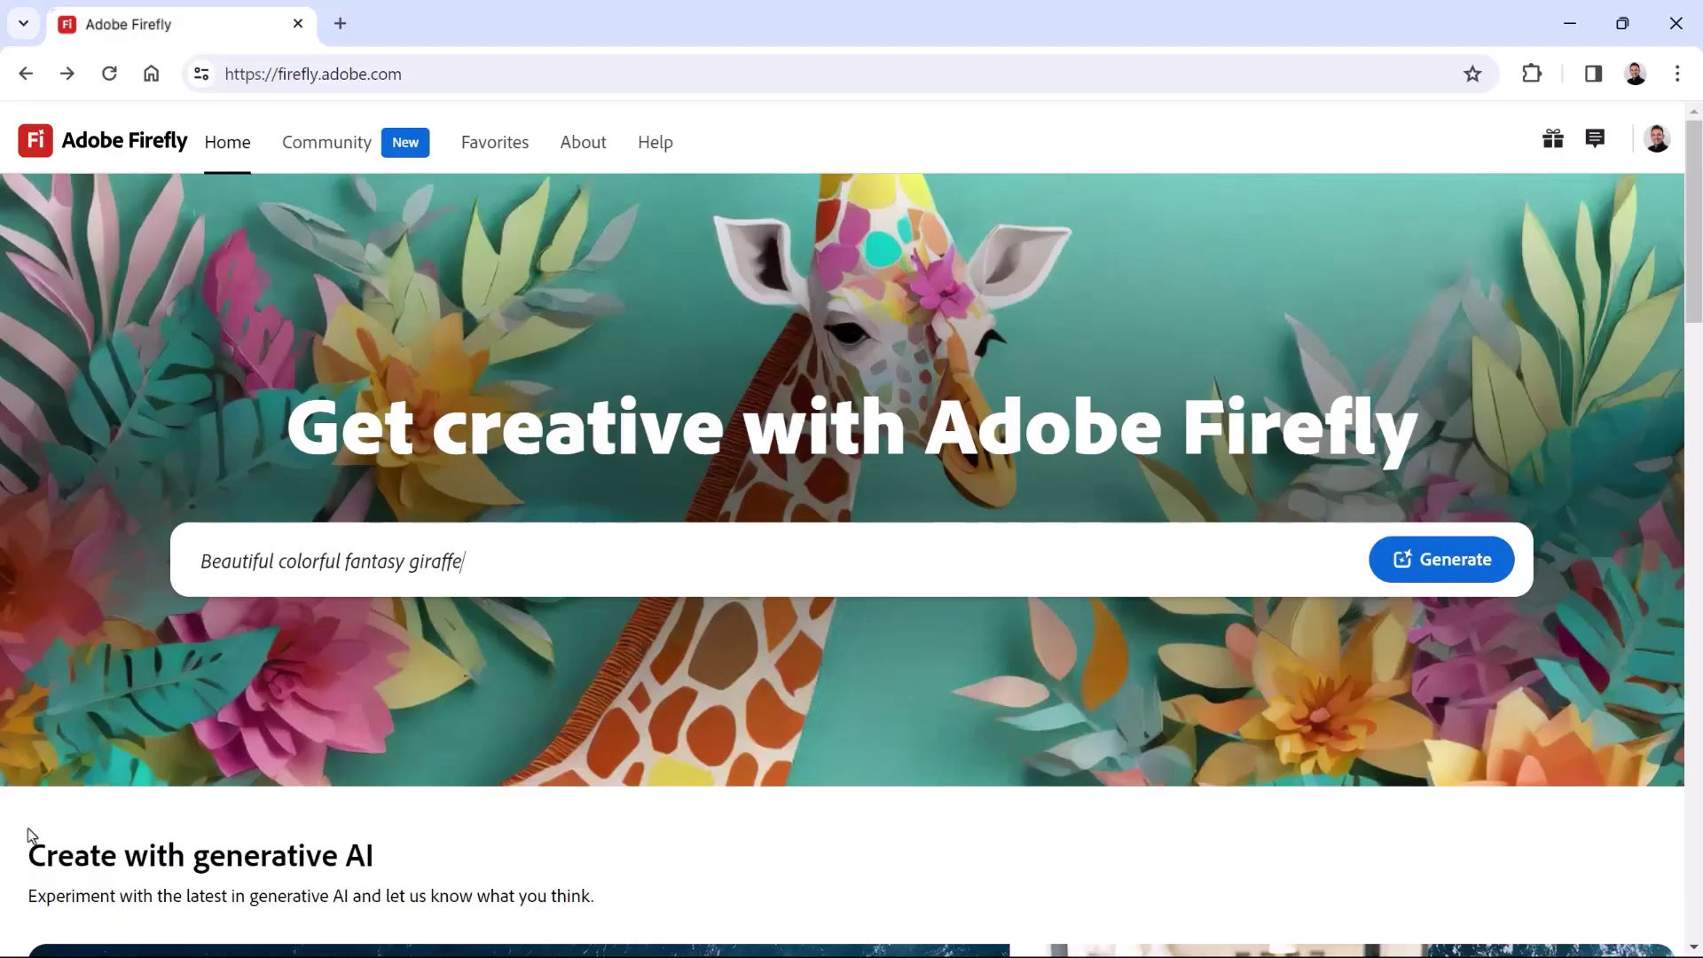
pyautogui.scroll(-3, 29, 827)
pyautogui.scroll(-4, 31, 818)
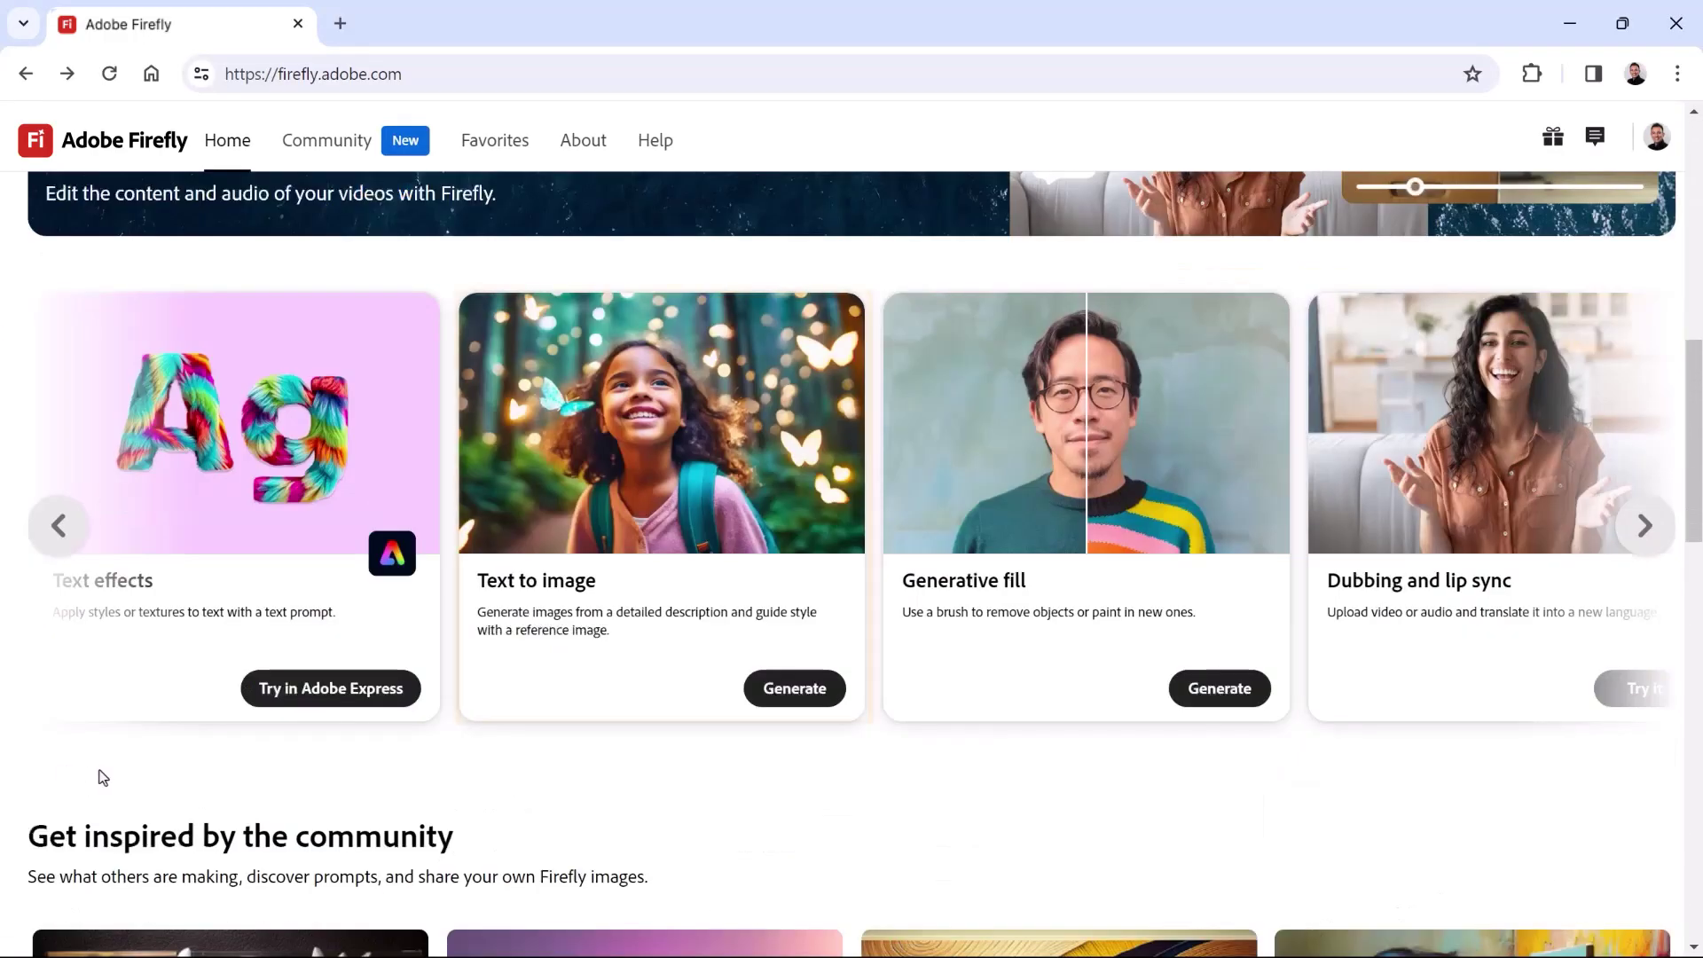
pyautogui.click(792, 695)
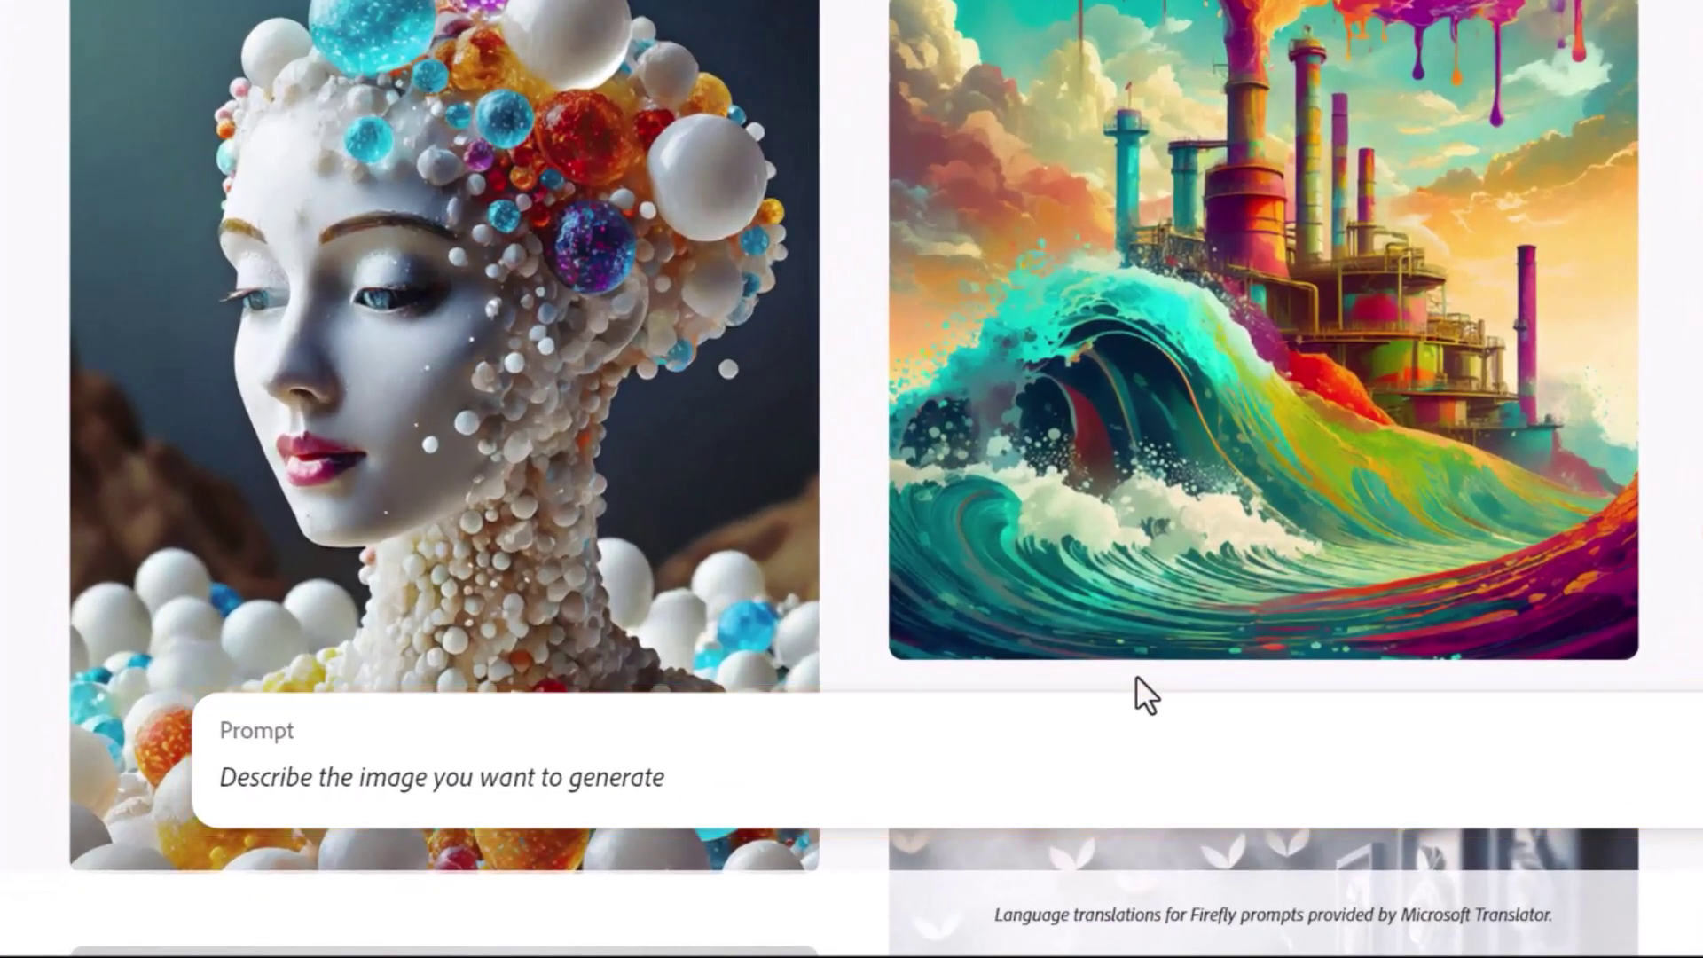
# - Generate images for 'portrait of a woman with flowers in the foreground'
pyautogui.click(216, 740)
pyautogui.write('portrait of a w')
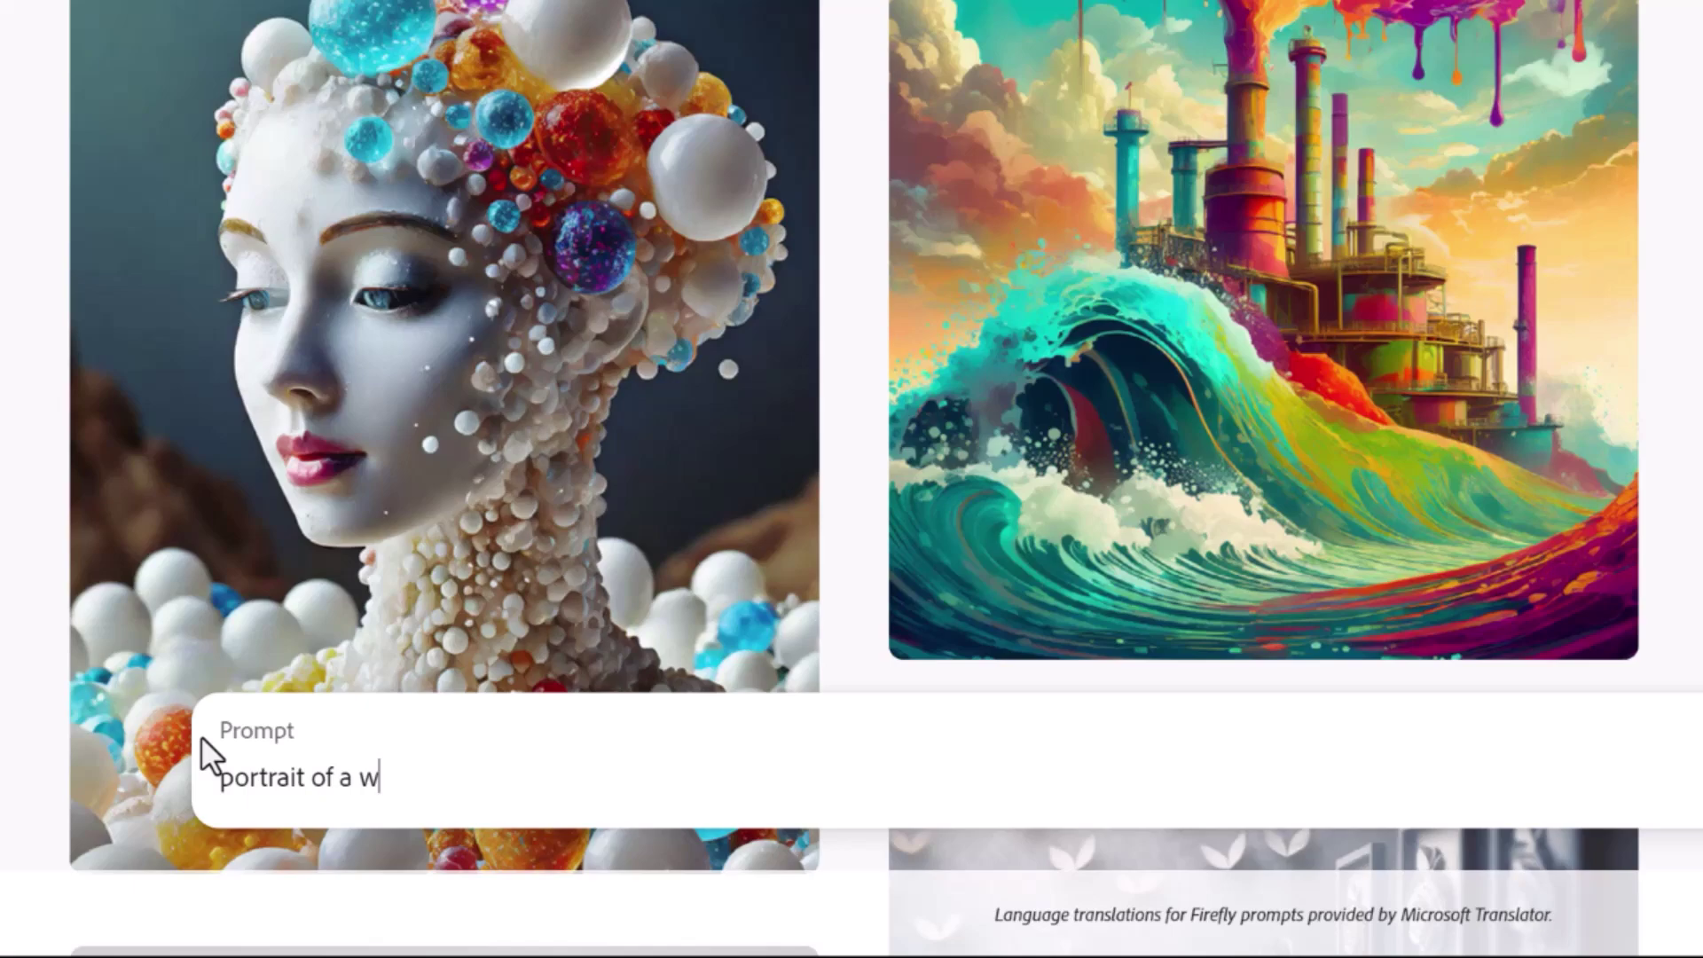
pyautogui.write('oman with flowers in th')
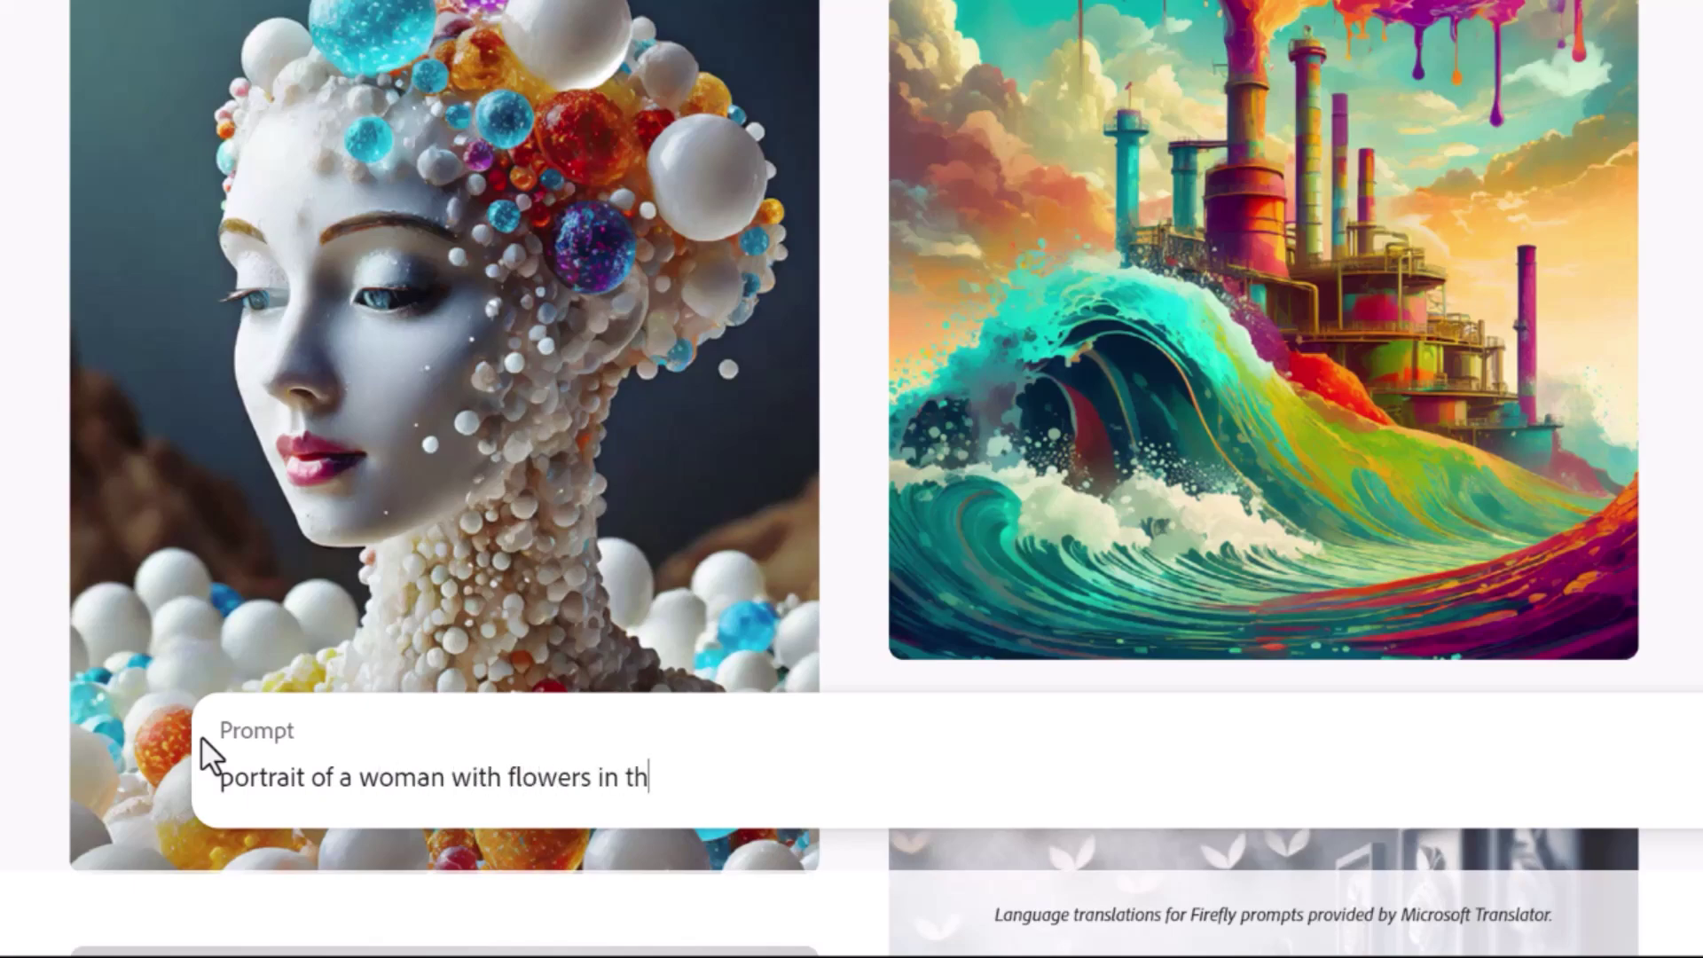
pyautogui.write('e foreground')
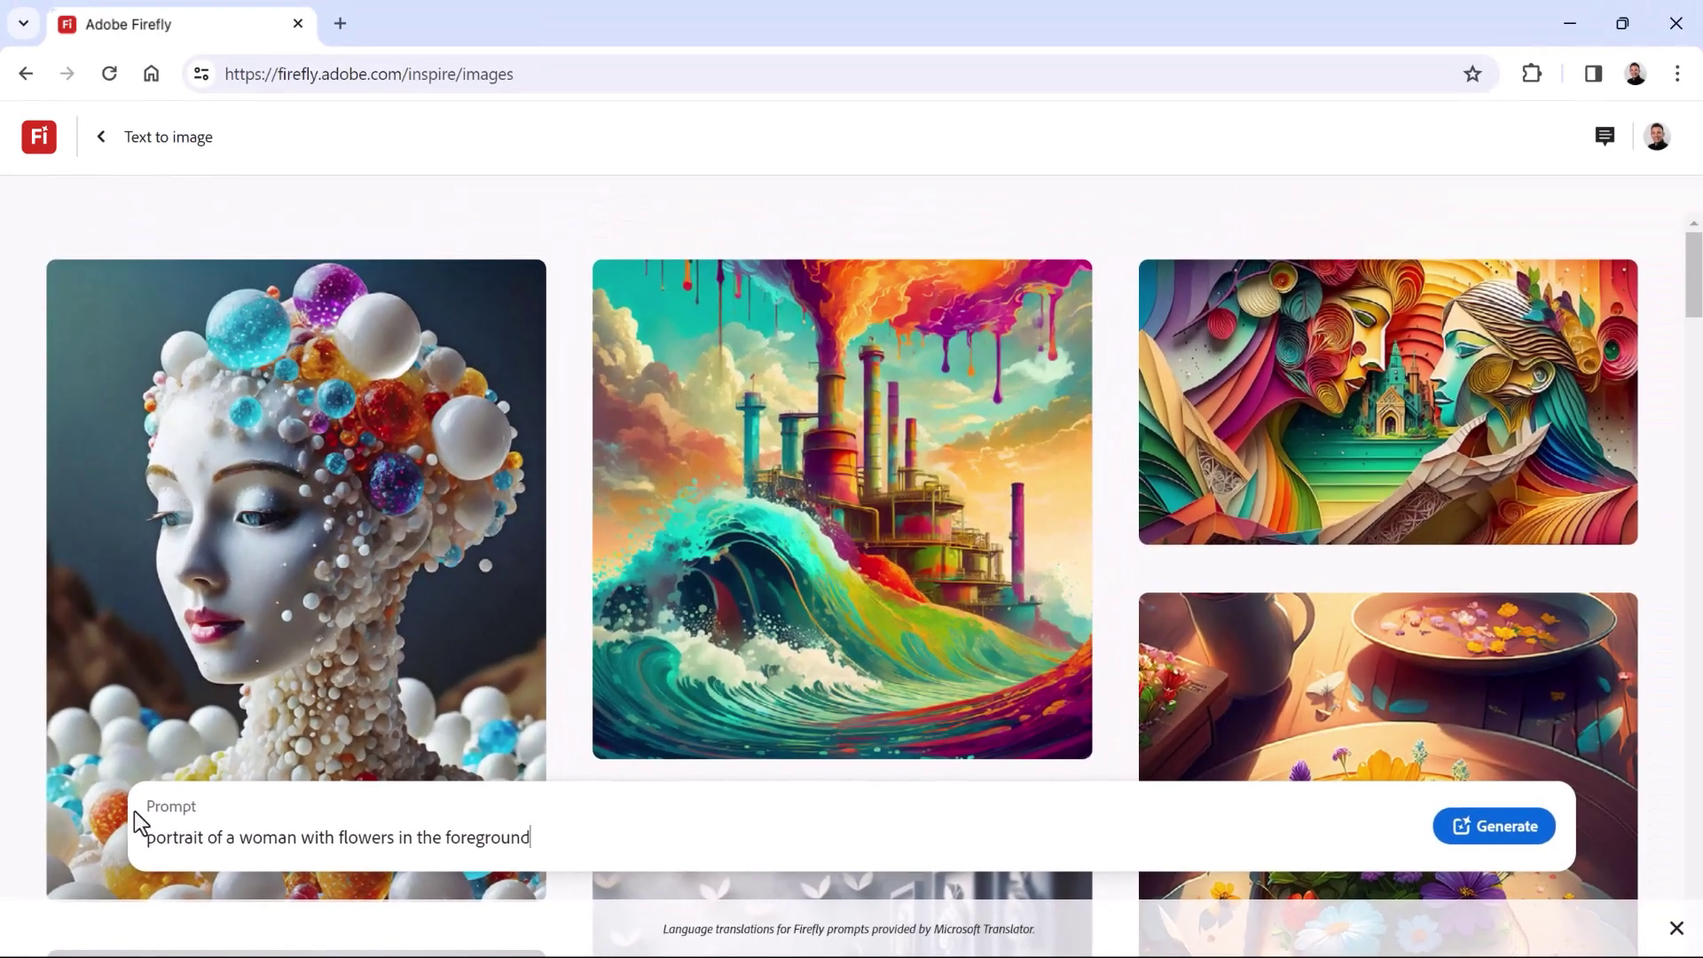
pyautogui.press('Return')
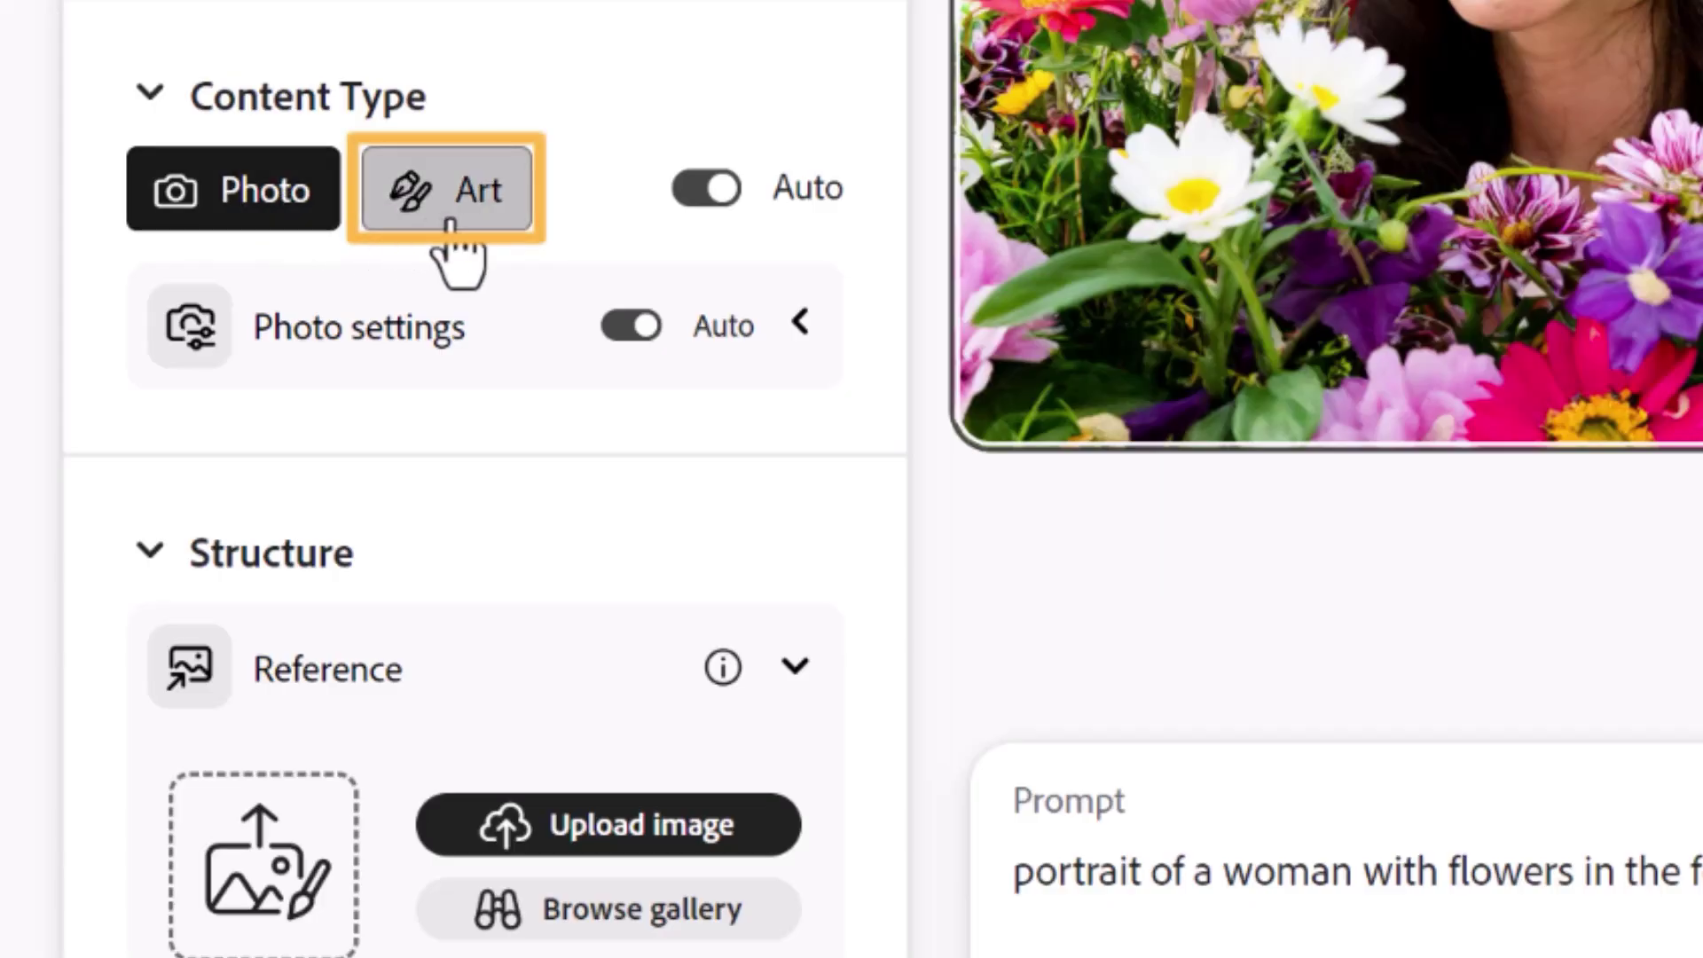
# - Lock the content type to Photo so it is no longer automatic
pyautogui.click(238, 240)
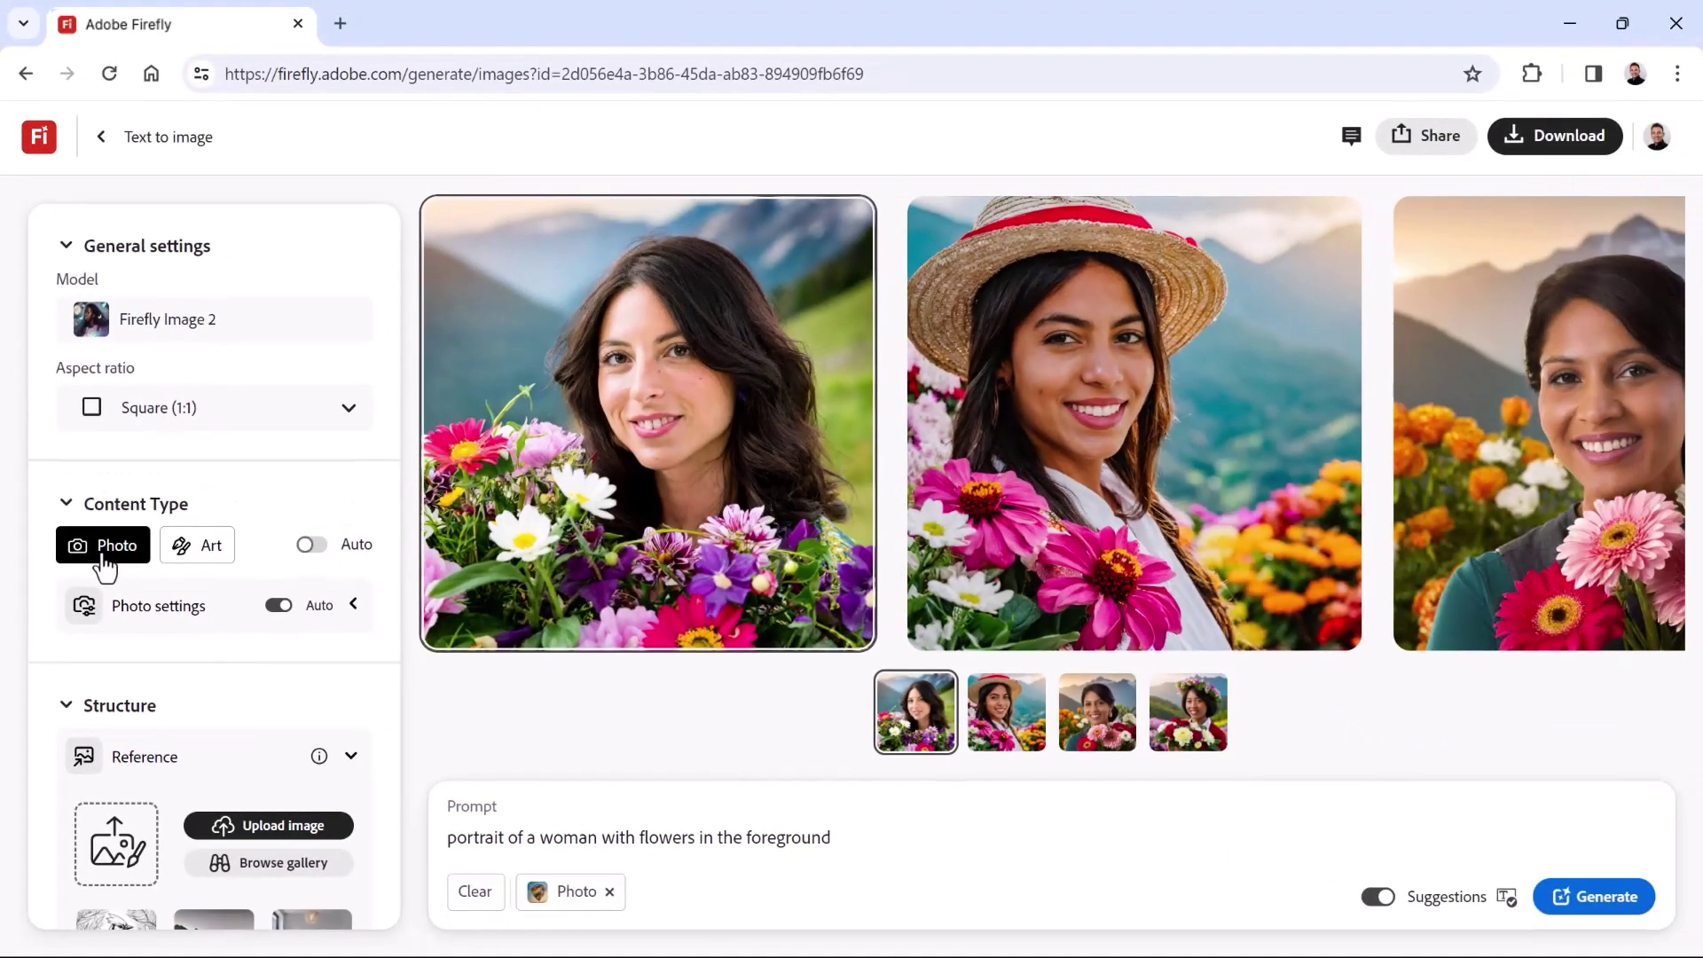
pyautogui.scroll(-3, 104, 565)
pyautogui.scroll(-2, 104, 559)
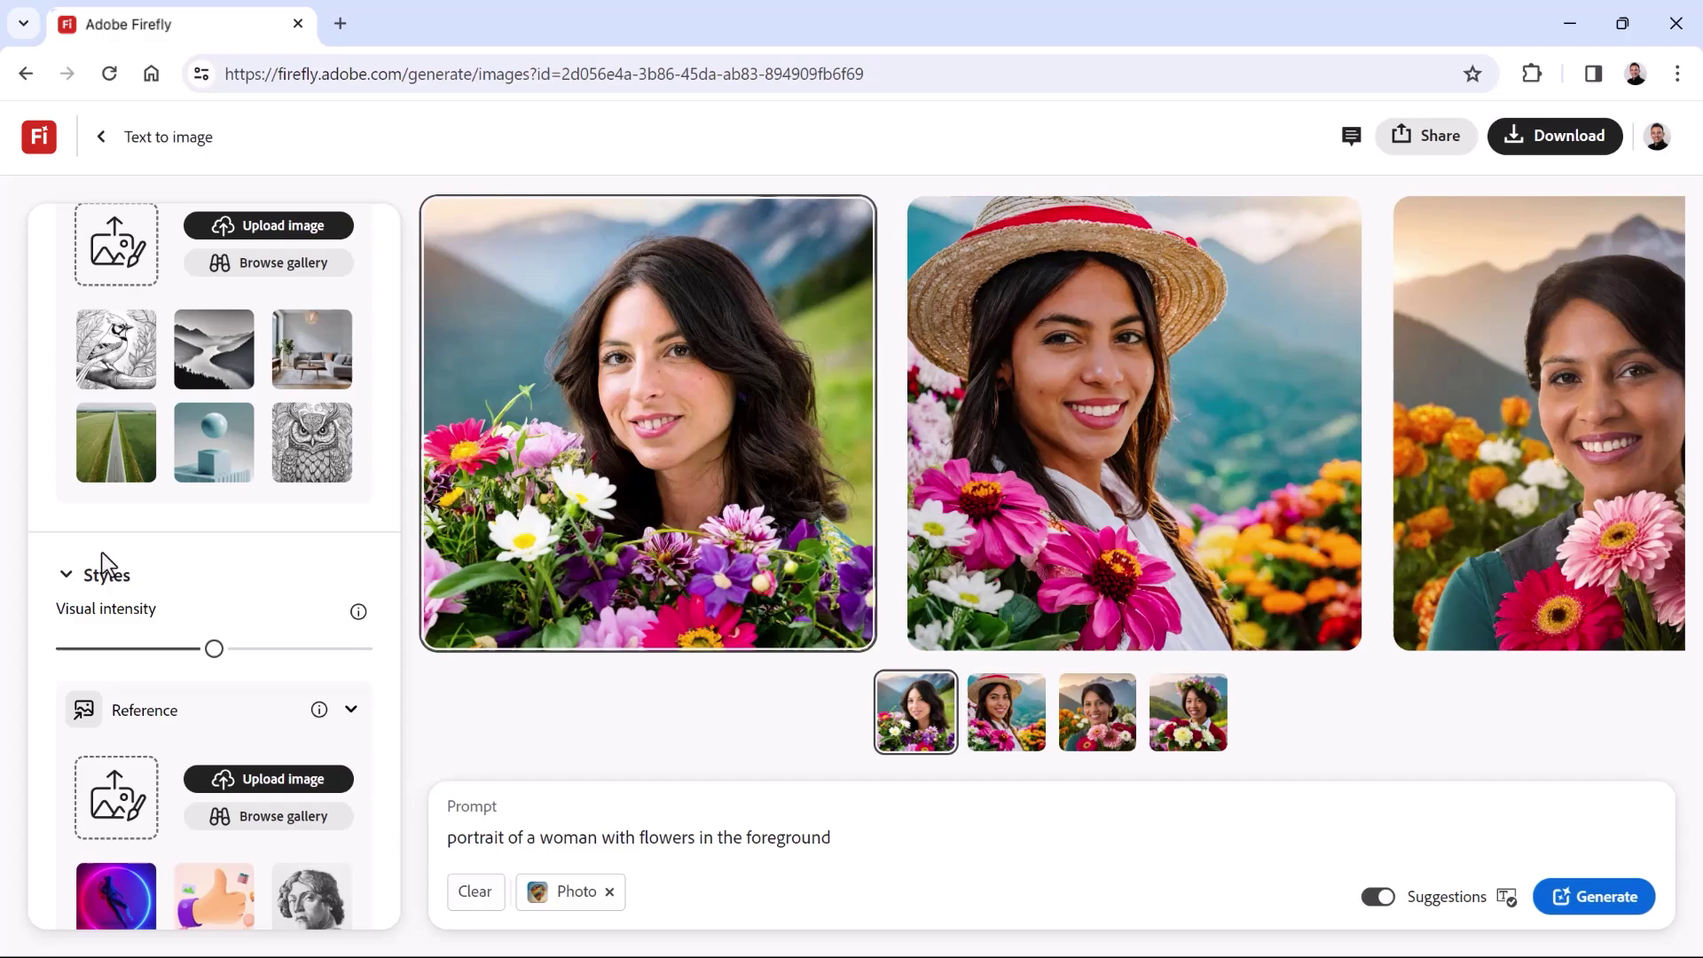
pyautogui.scroll(-1, 104, 553)
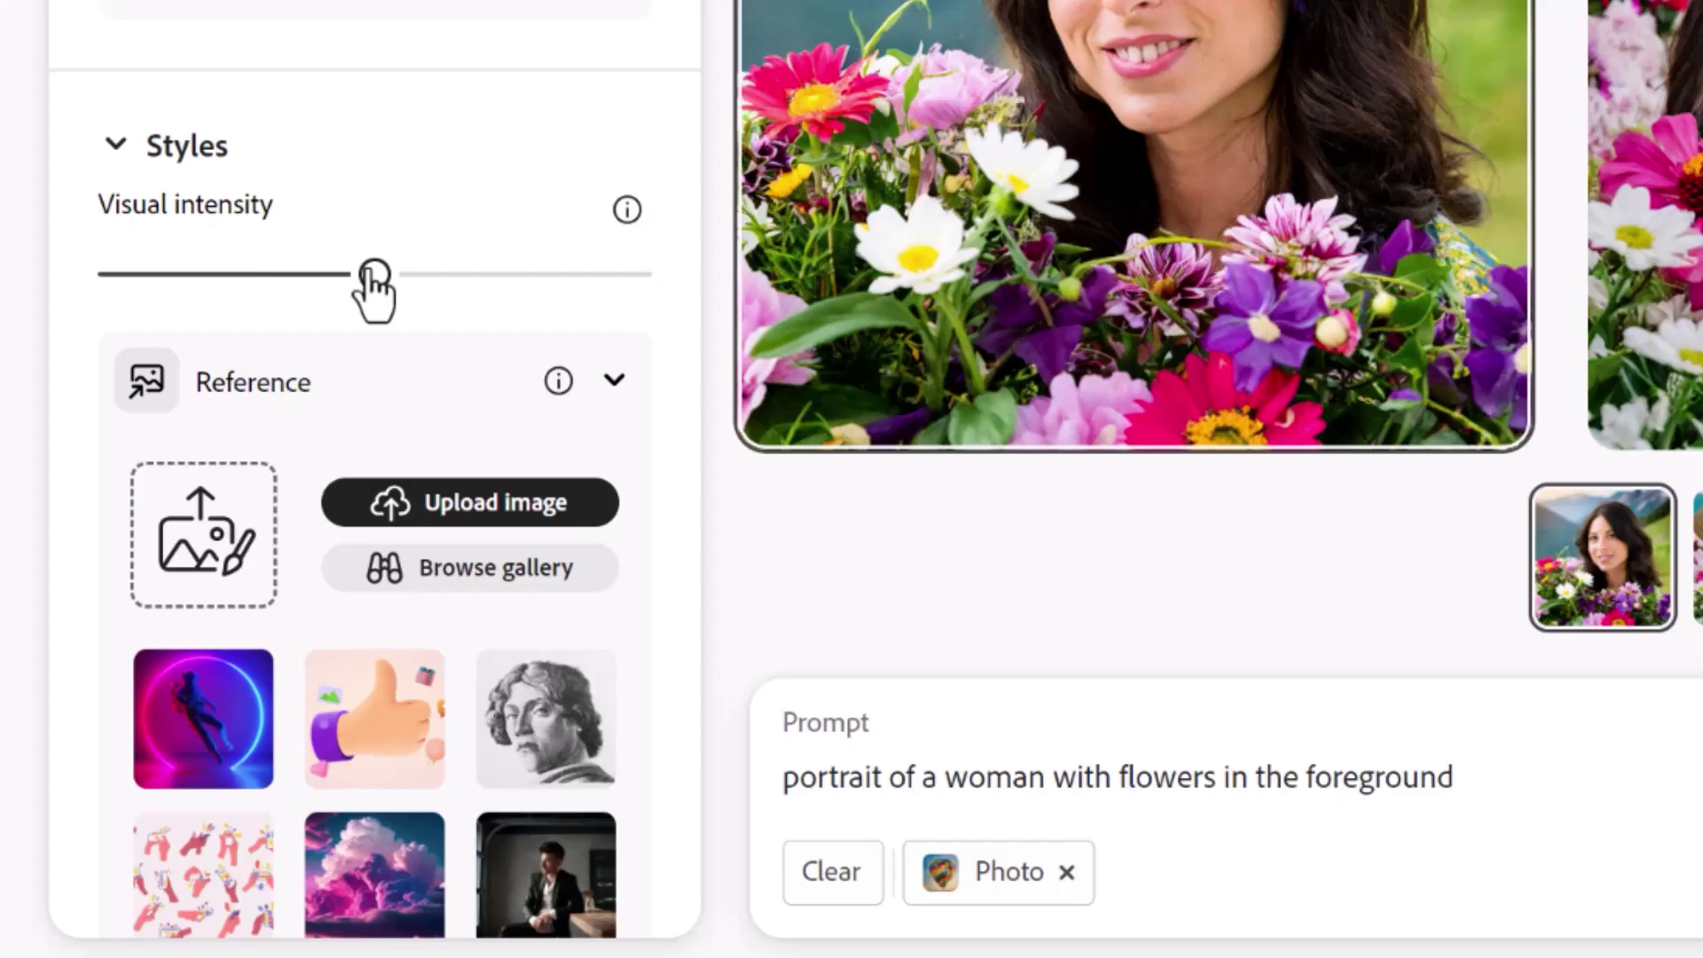
# - Regenerate at high then minimum visual intensity, then return the slider to the middle
pyautogui.moveTo(374, 275); pyautogui.dragTo(505, 274)
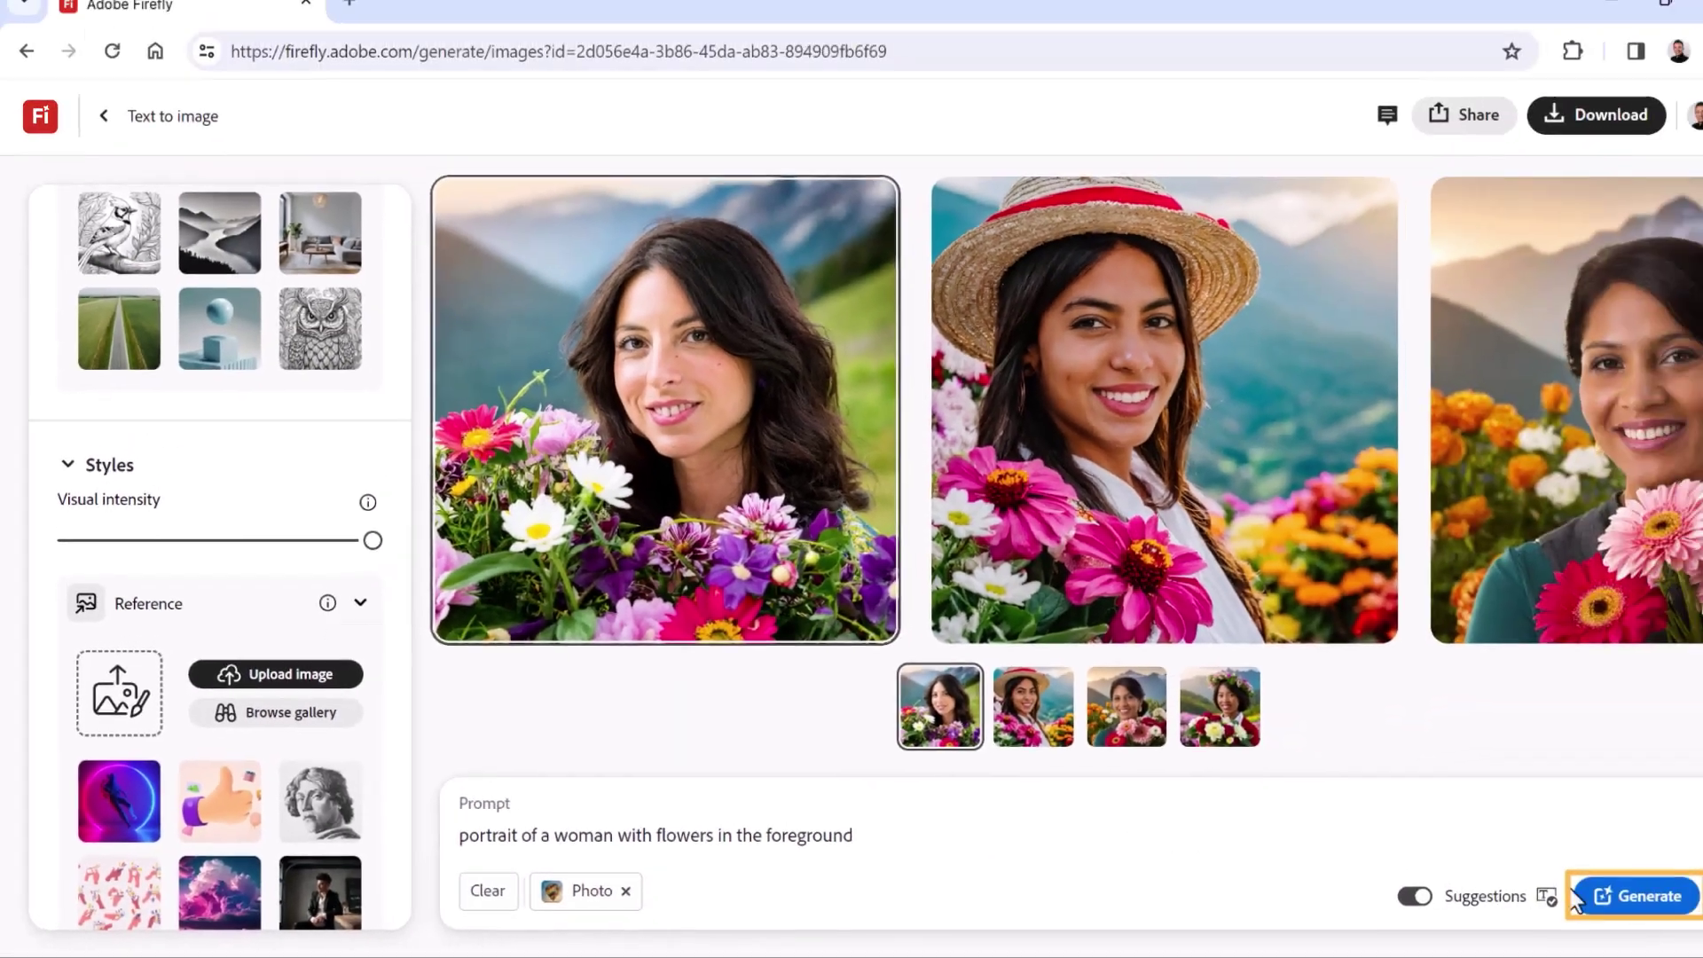
pyautogui.click(1602, 902)
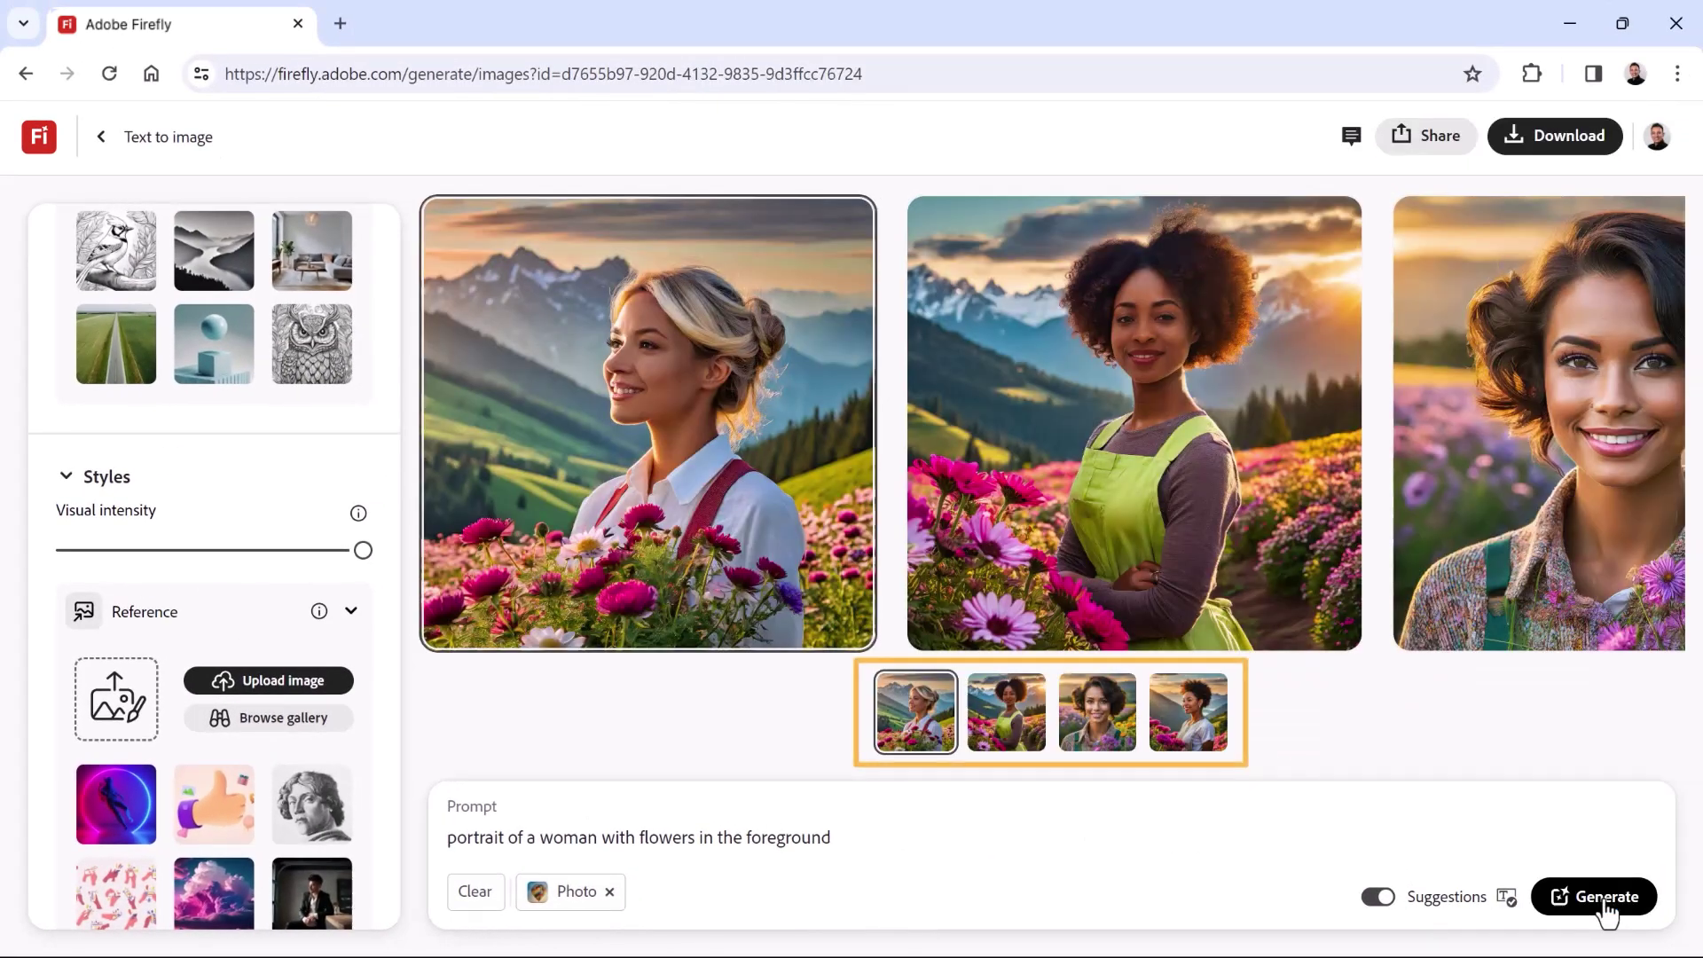
pyautogui.moveTo(362, 550); pyautogui.dragTo(143, 547)
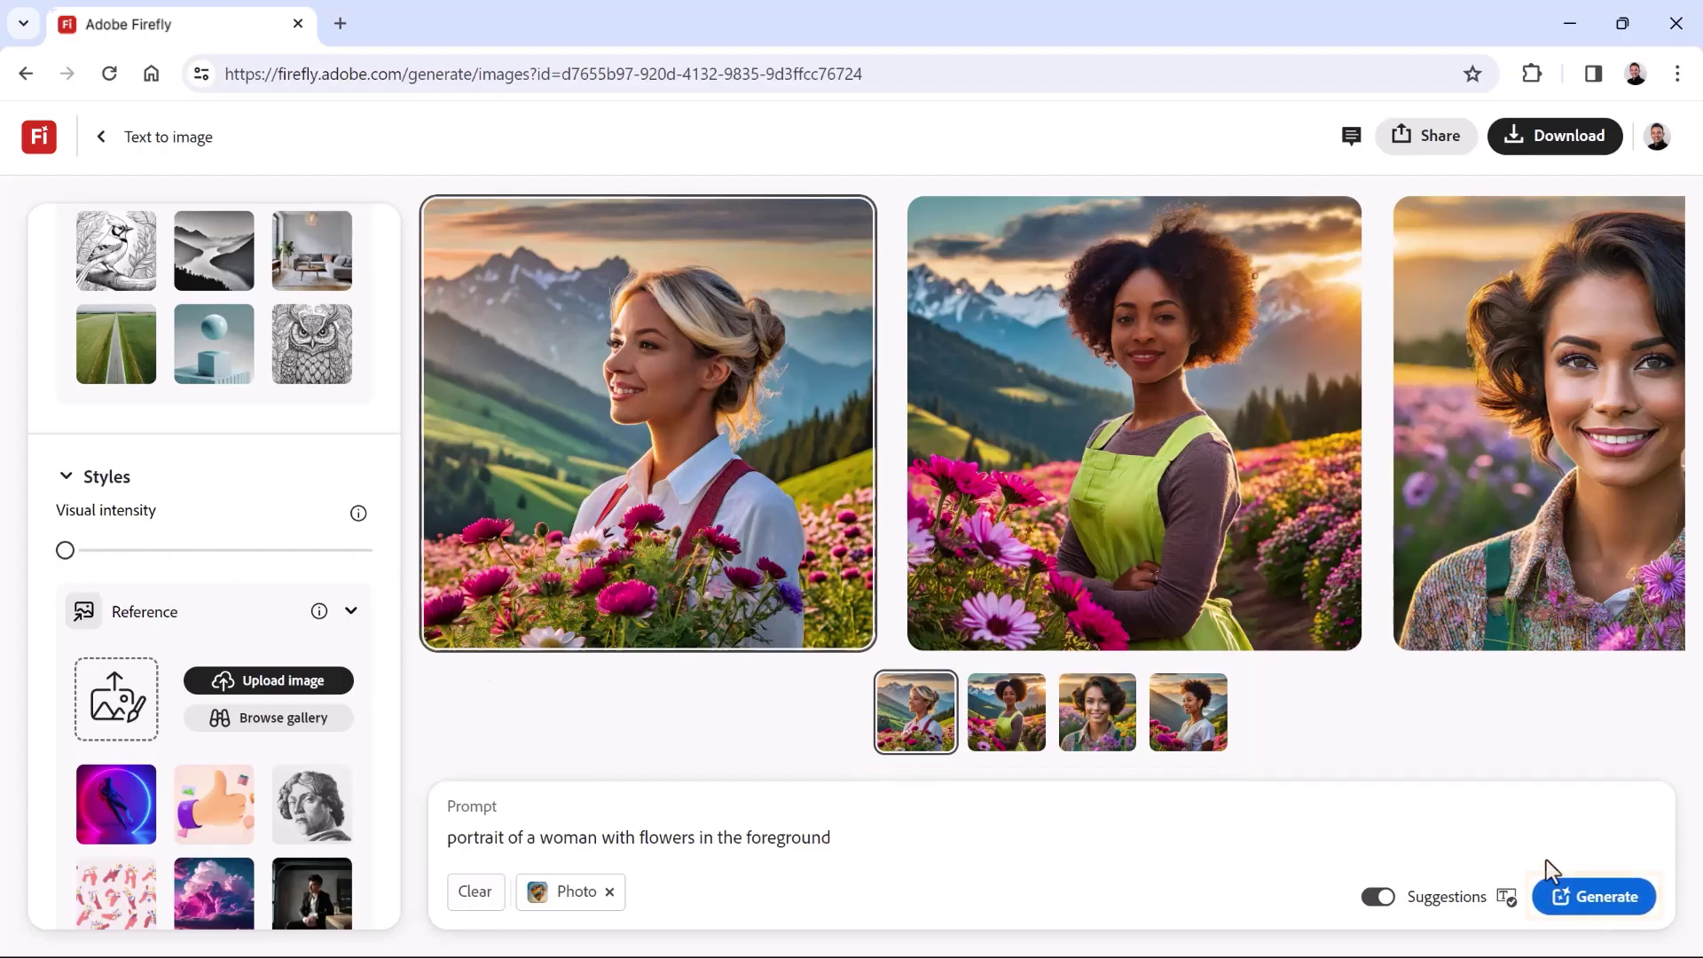
pyautogui.click(1616, 902)
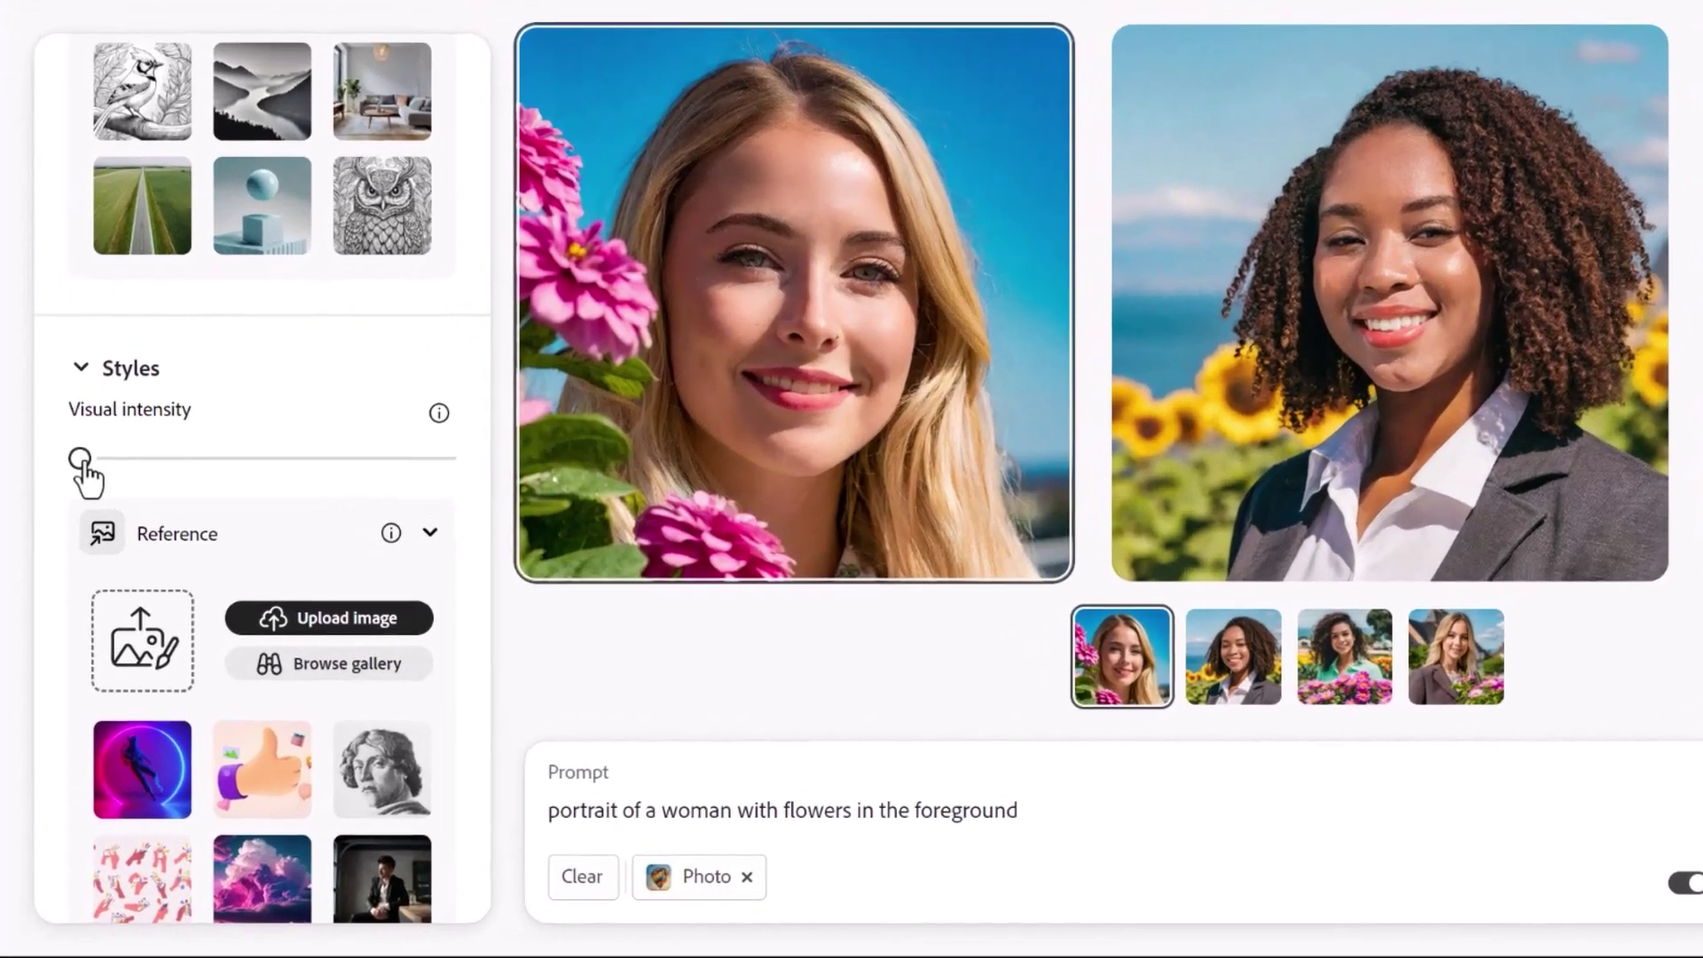
pyautogui.moveTo(65, 550); pyautogui.dragTo(149, 553)
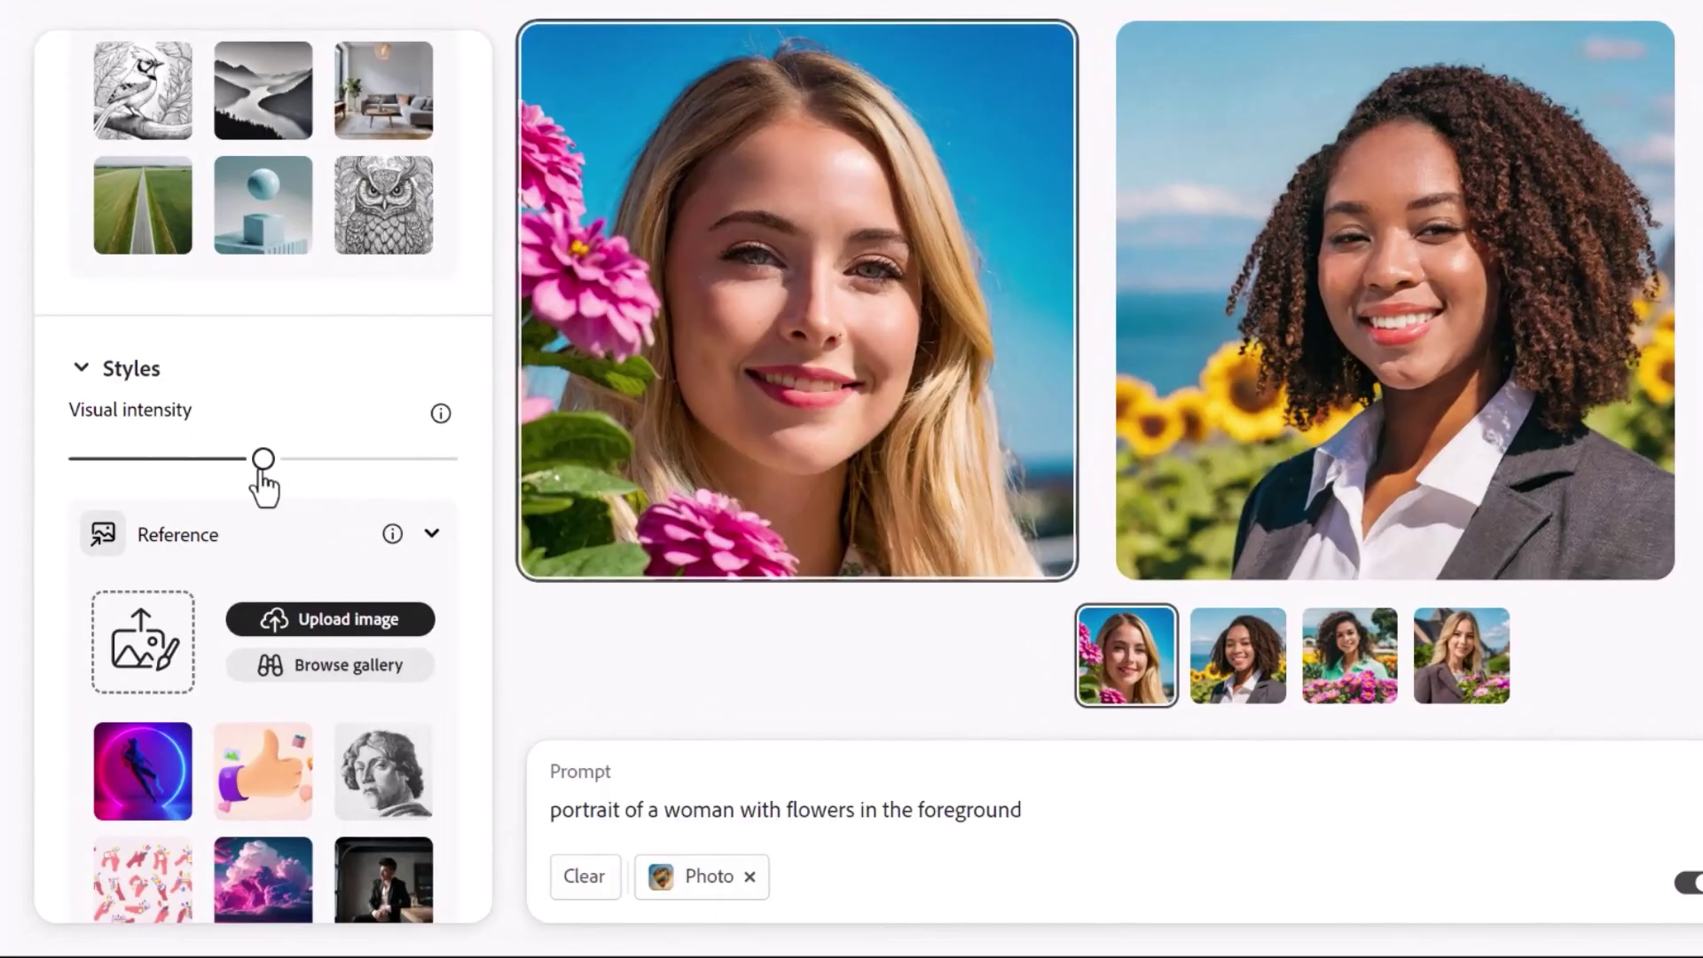
pyautogui.scroll(5, 265, 482)
pyautogui.scroll(1, 264, 483)
# - Generate 3:4 portrait images with 'and skyscrapers in the background' appended to the prompt
pyautogui.click(275, 290)
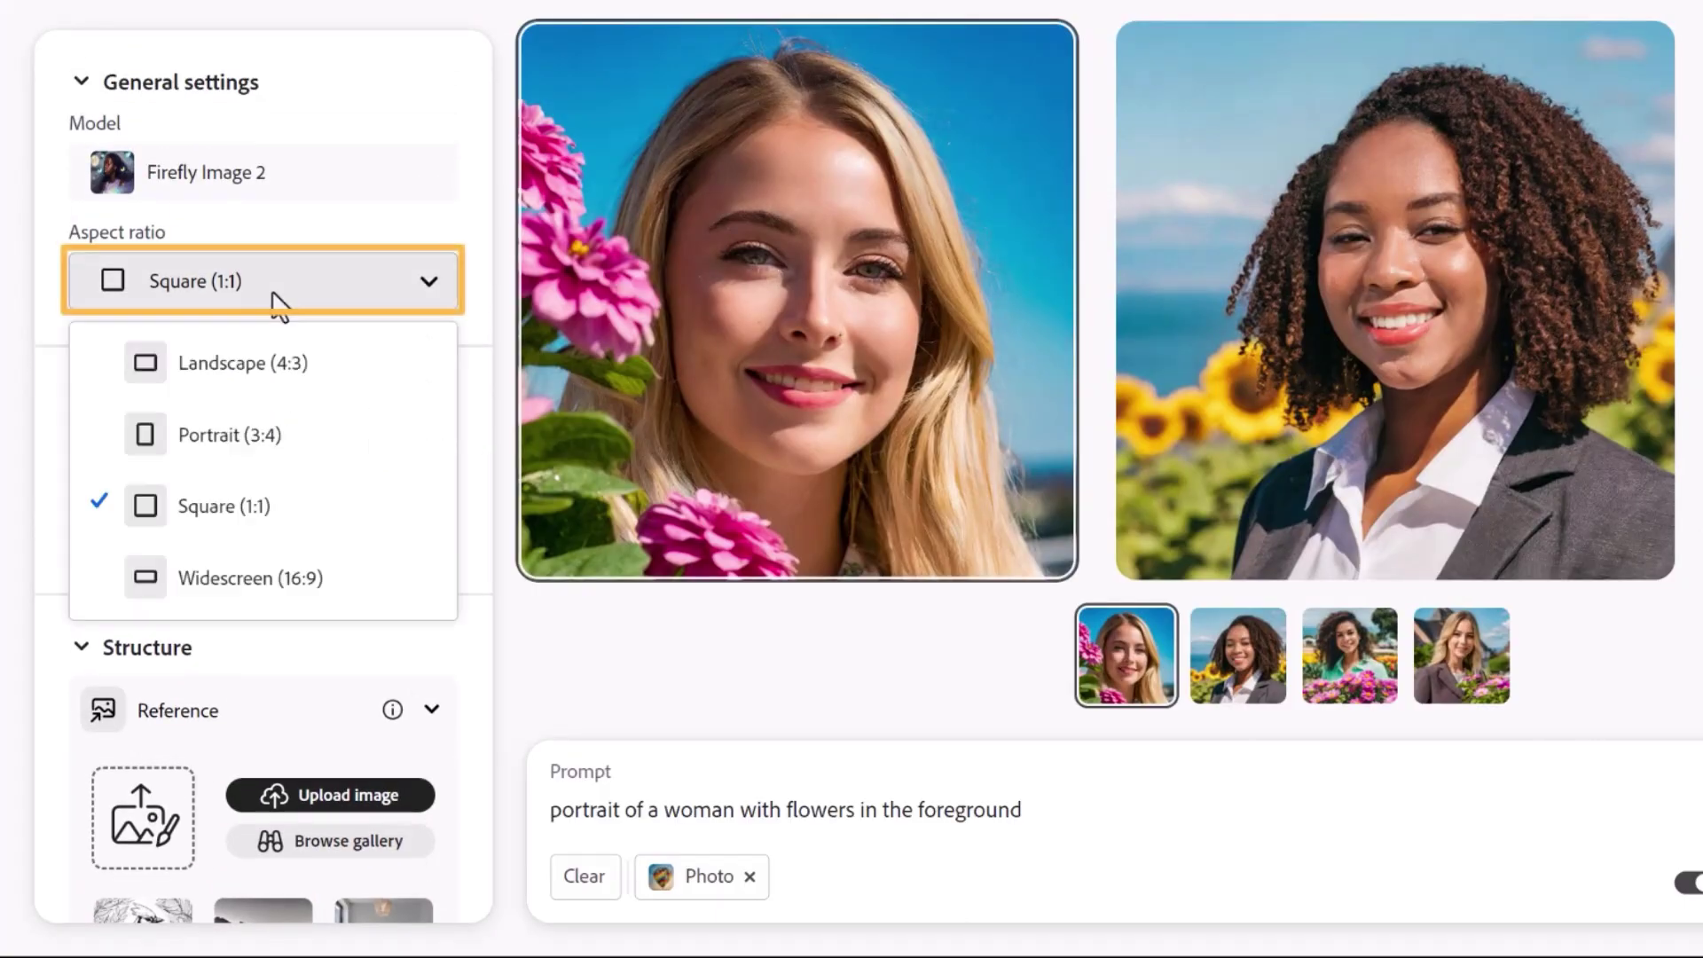
pyautogui.click(314, 448)
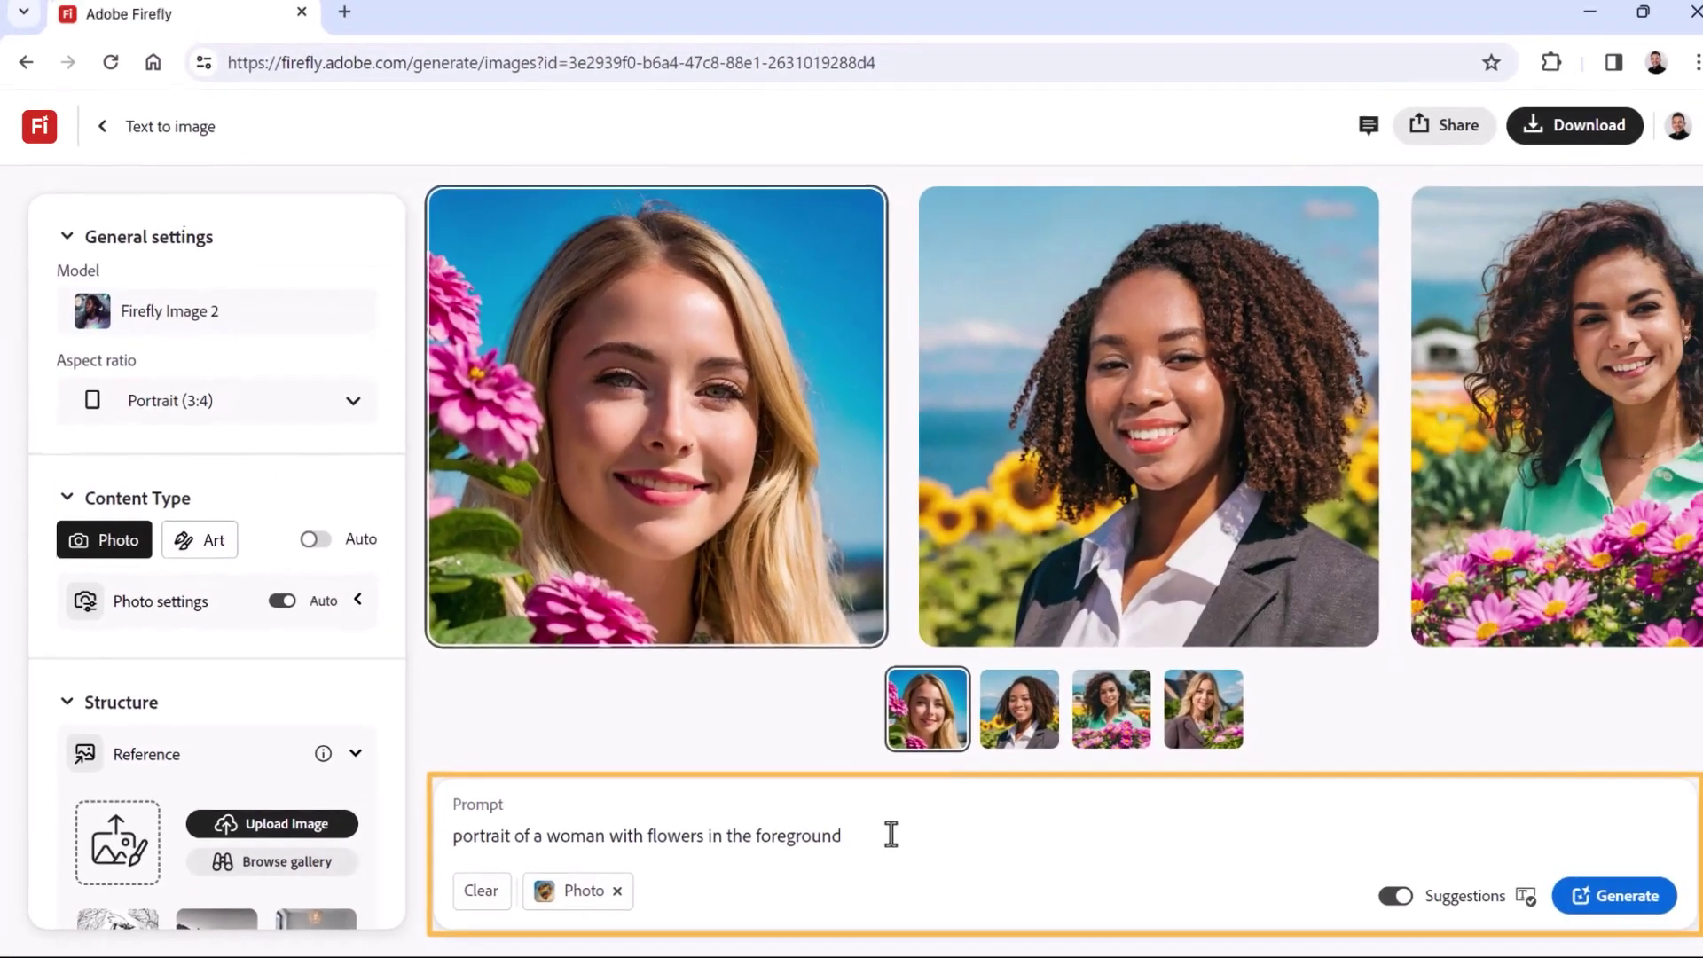
pyautogui.click(880, 835)
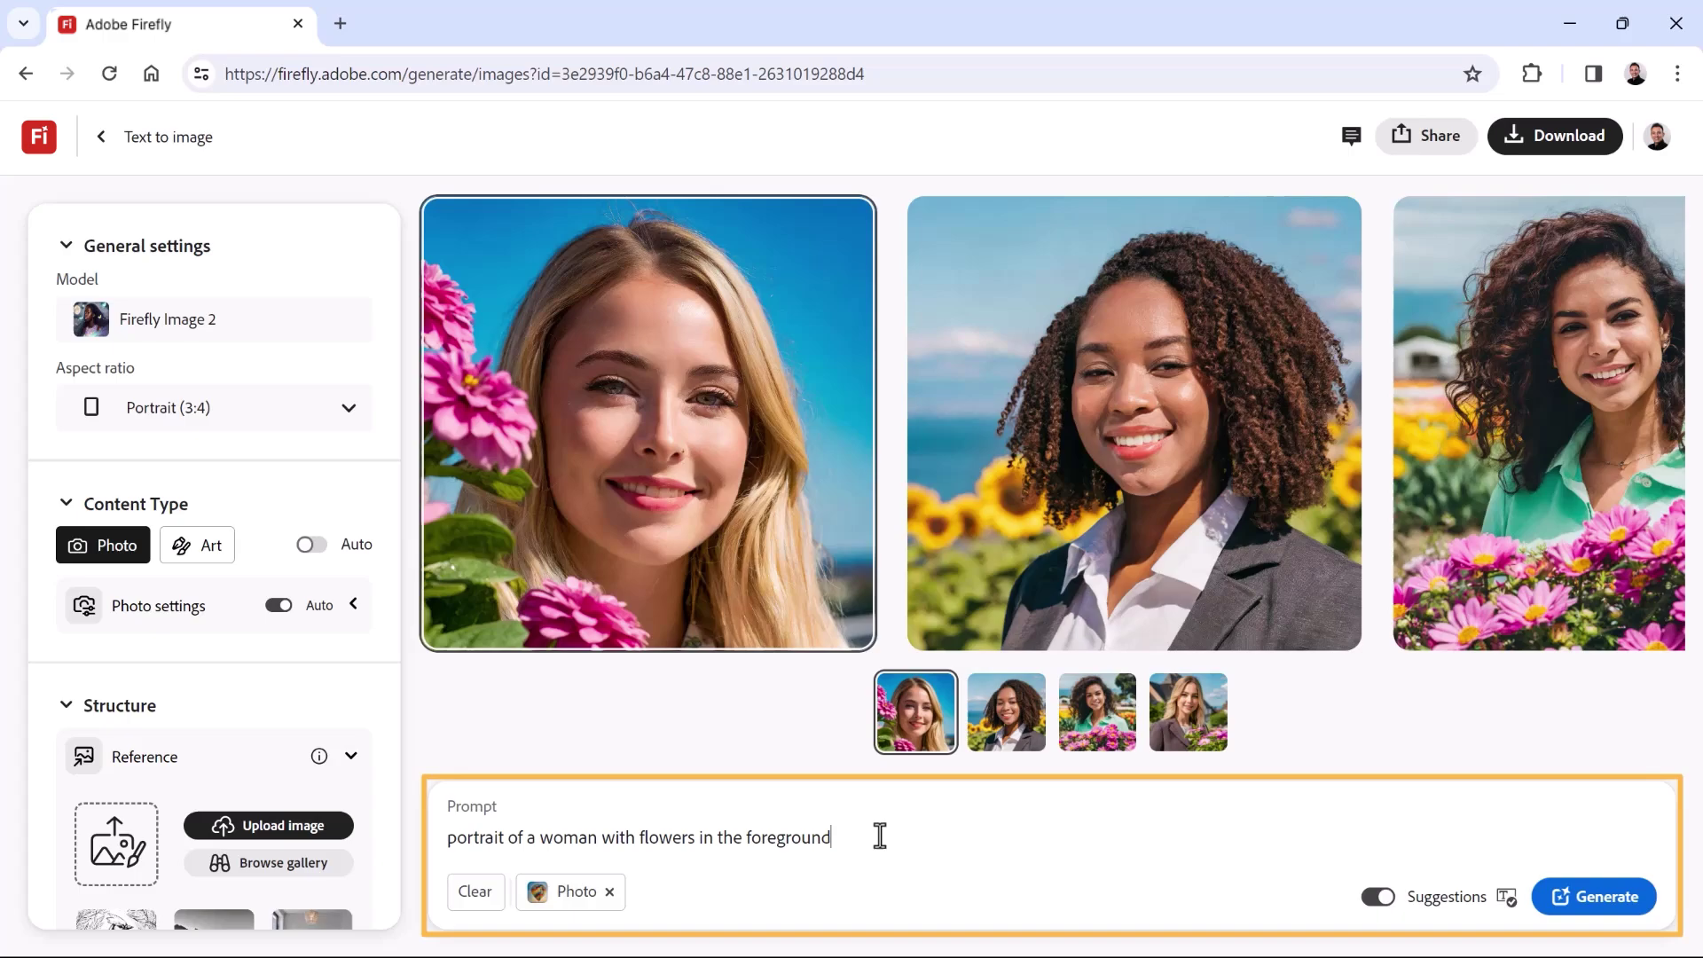
pyautogui.write('and skyscrapers in the back')
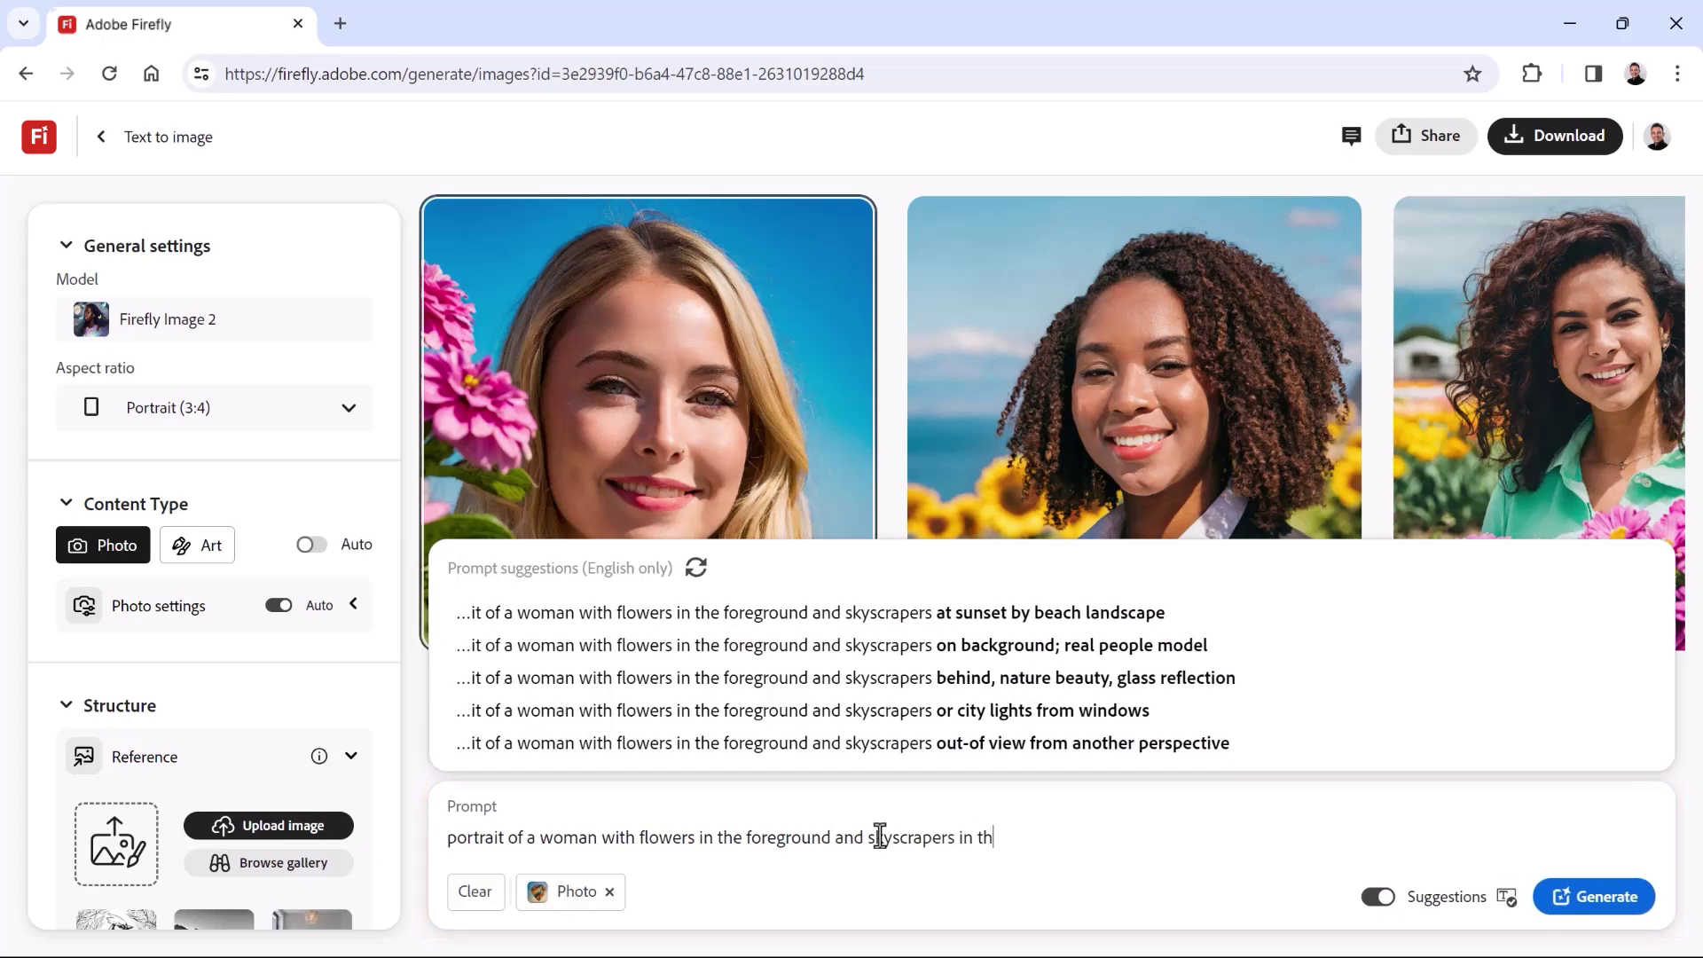
pyautogui.write('ground')
pyautogui.press('Return')
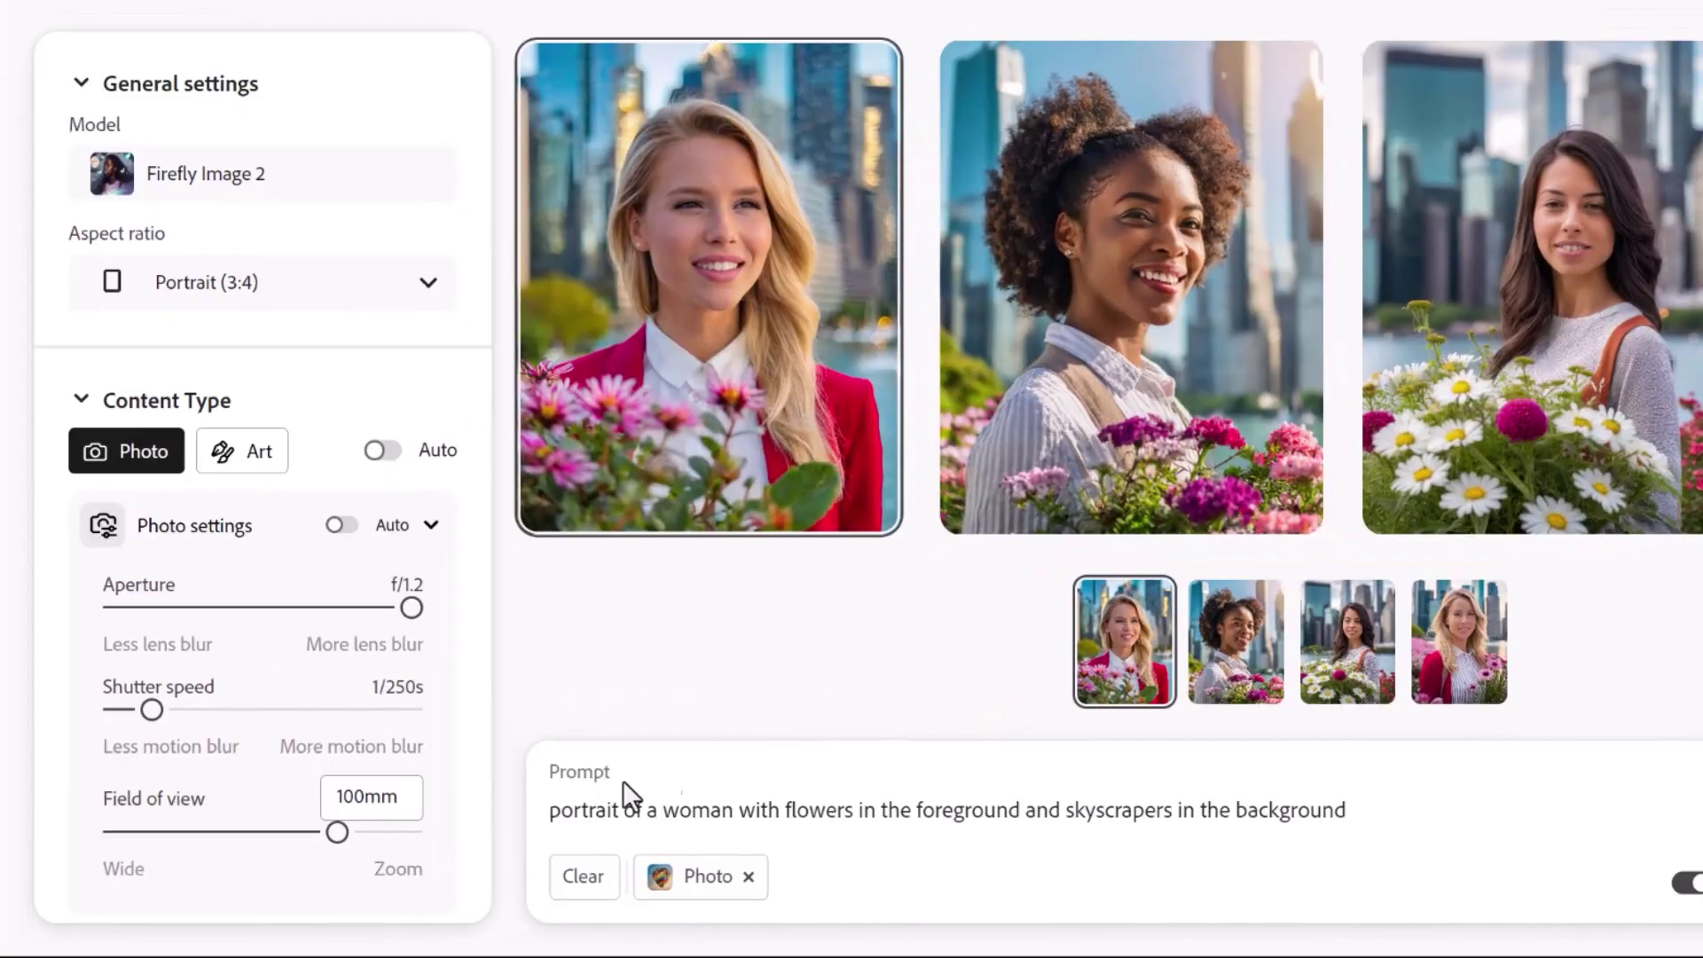
pyautogui.scroll(-5, 267, 599)
pyautogui.scroll(-5, 376, 700)
pyautogui.scroll(-5, 377, 701)
pyautogui.scroll(-2, 376, 701)
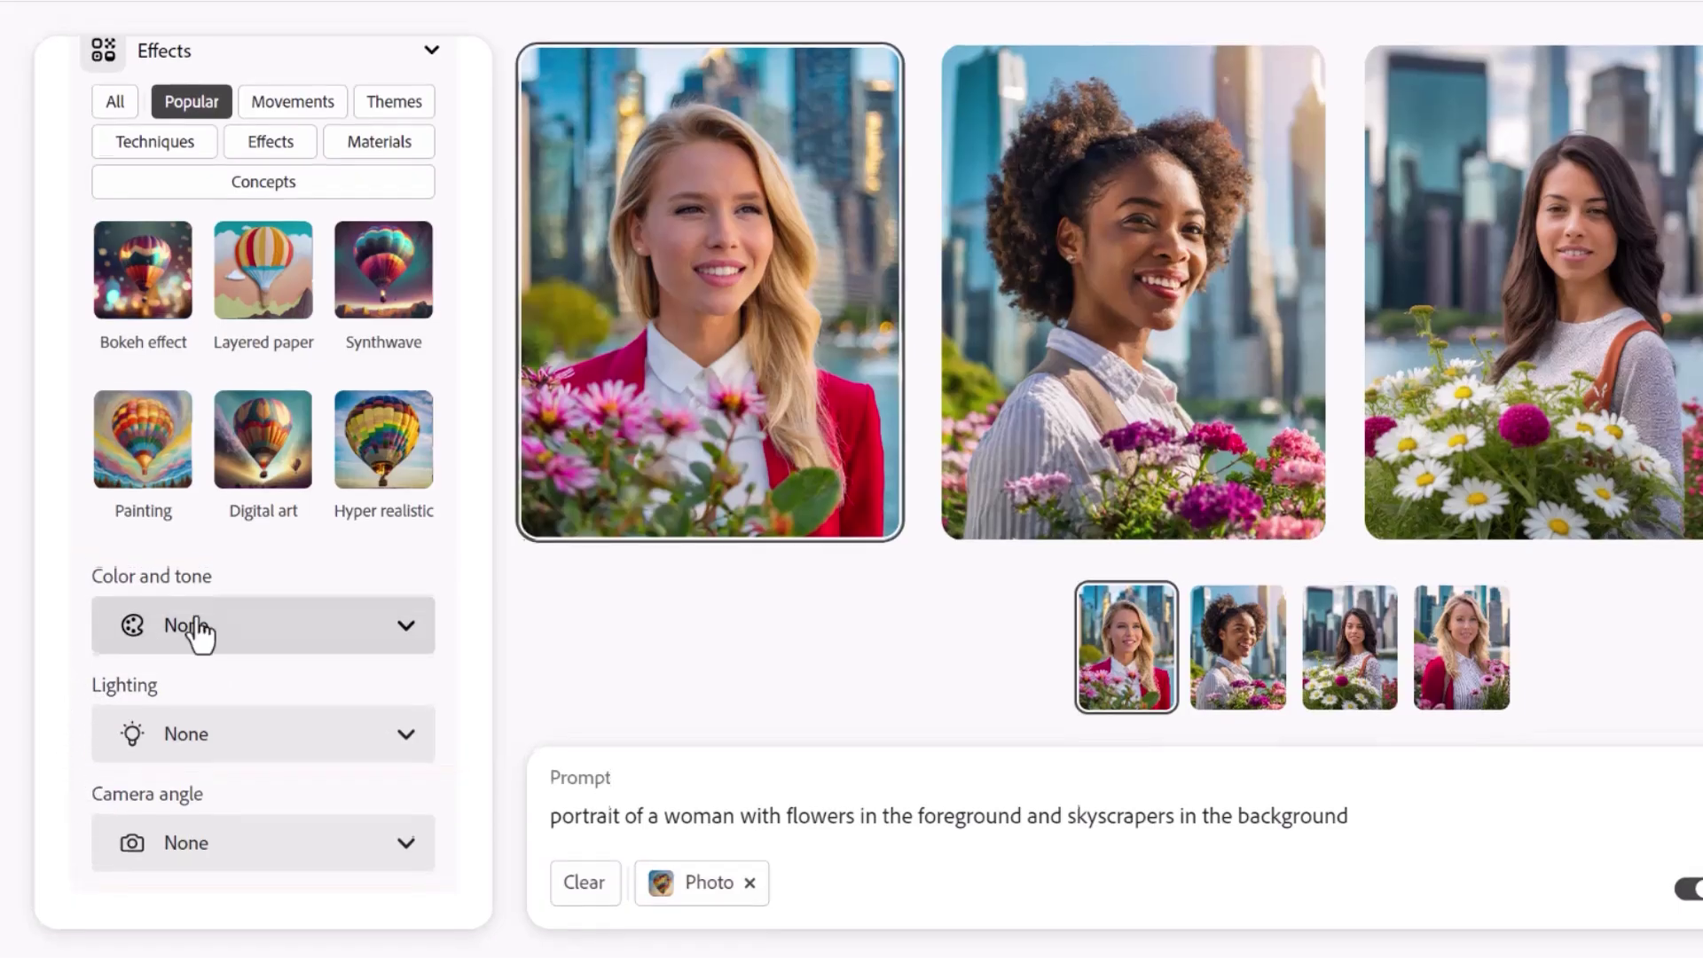
# - Regenerate with Black and white tone, Backlighting and Shot from below camera angle
pyautogui.click(198, 625)
pyautogui.click(312, 171)
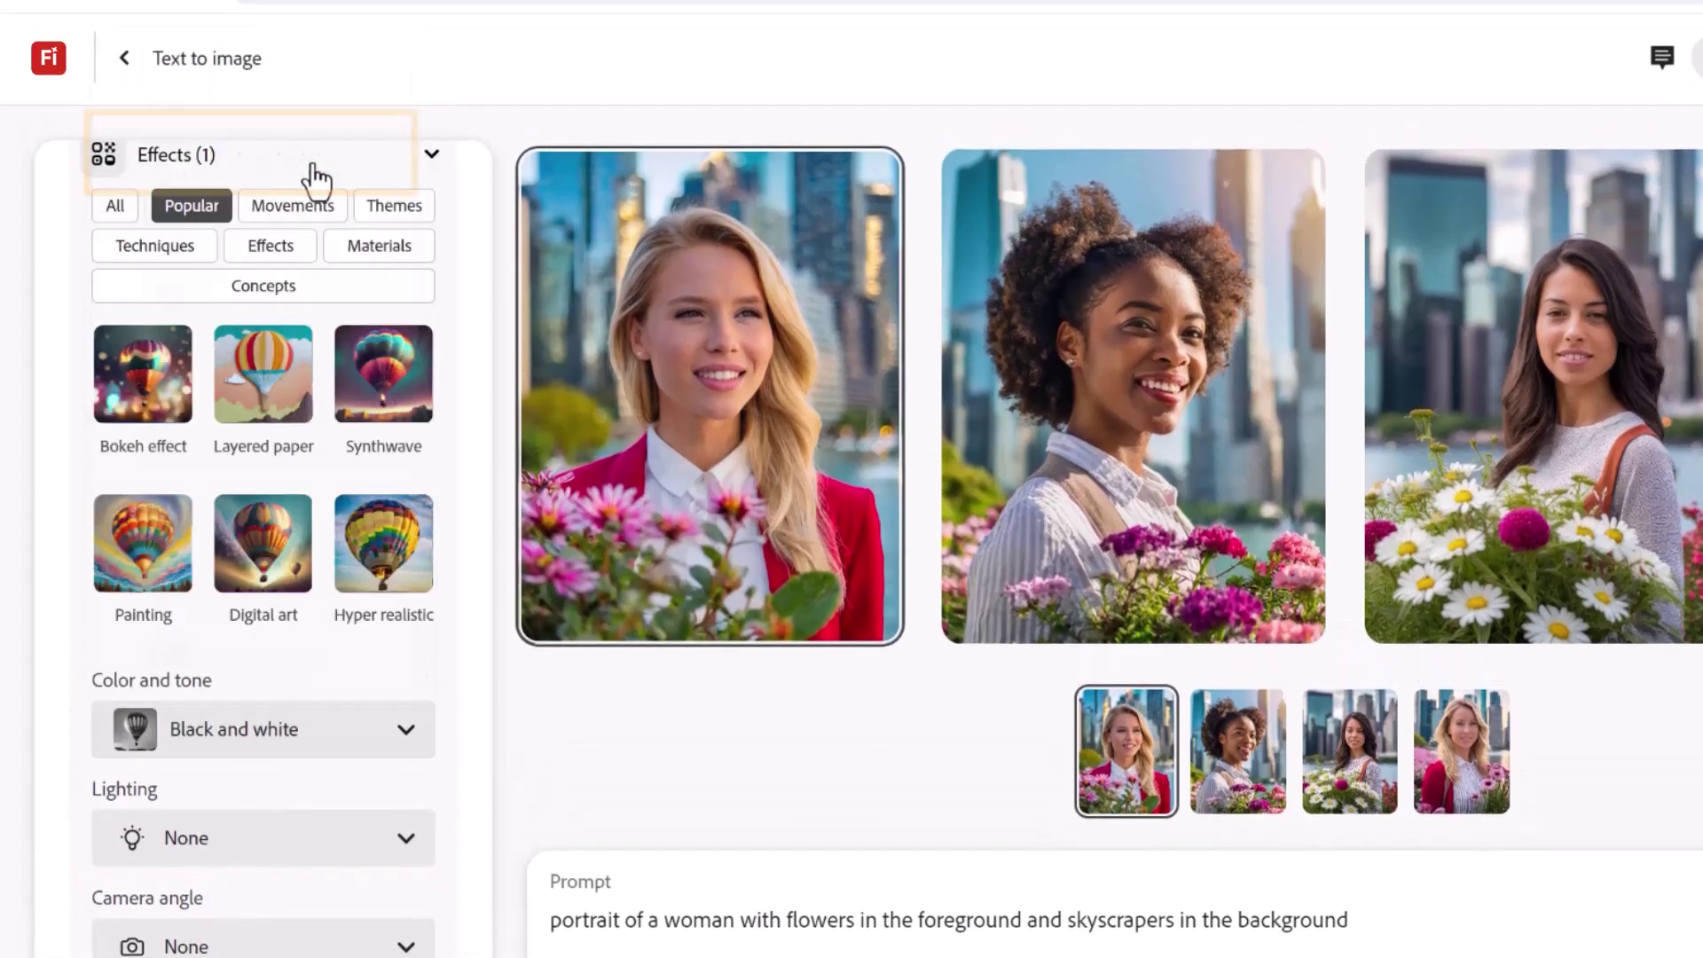
pyautogui.click(282, 863)
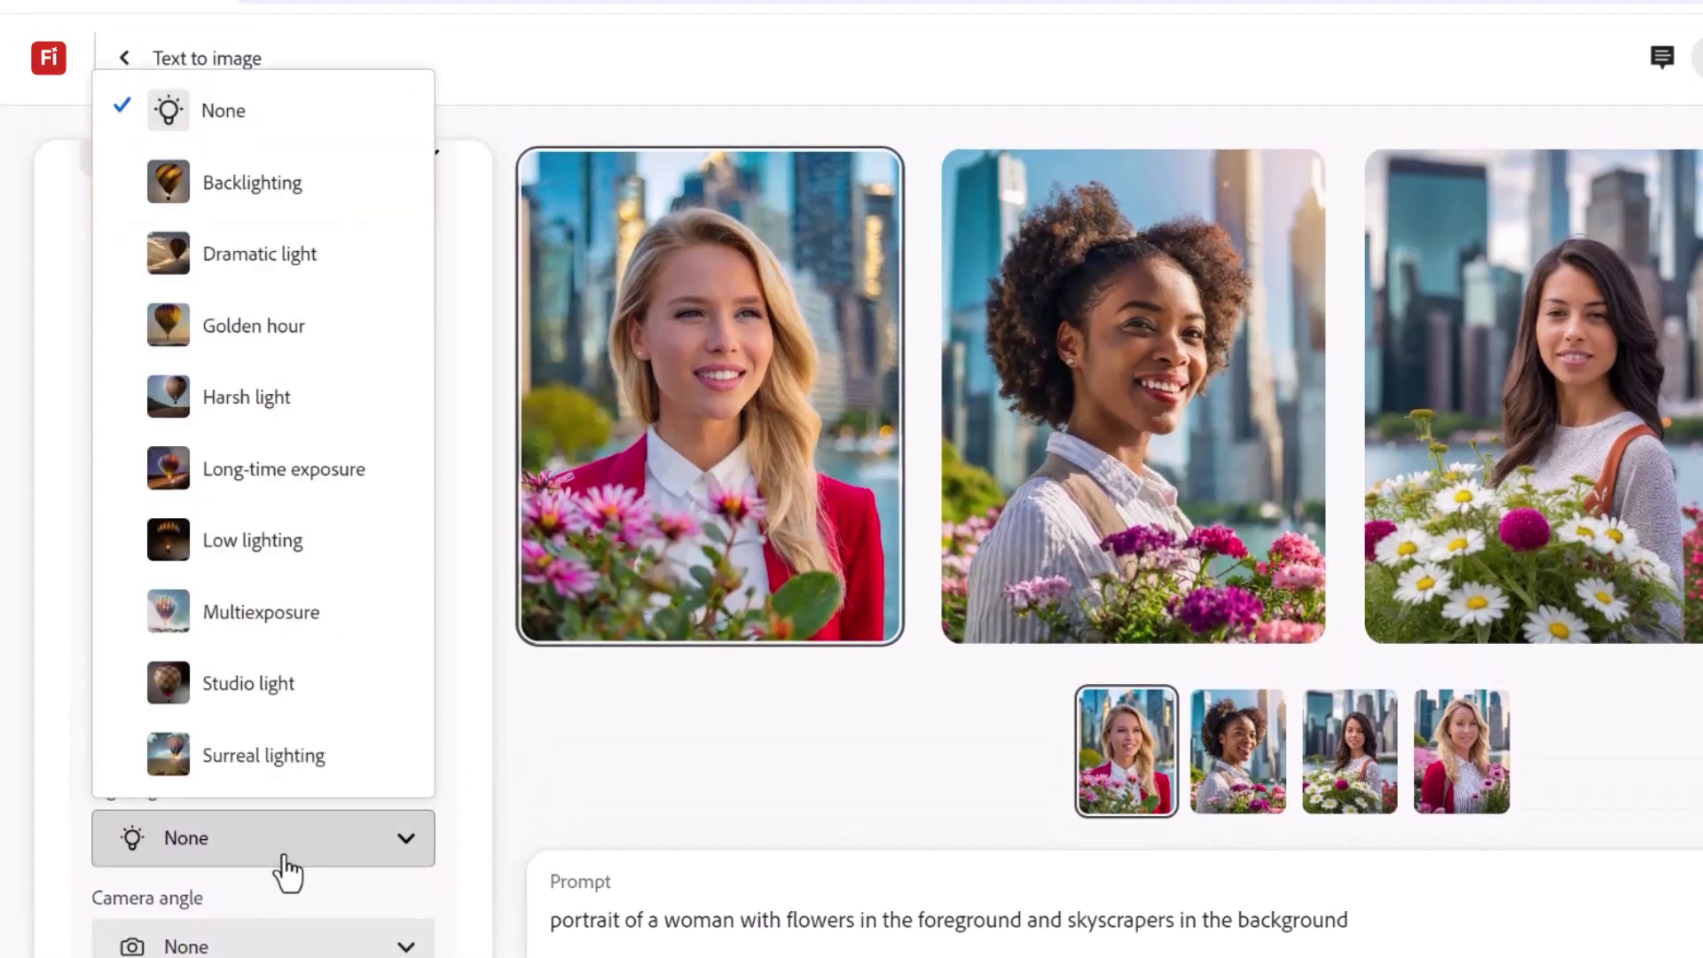
pyautogui.click(266, 193)
pyautogui.click(240, 880)
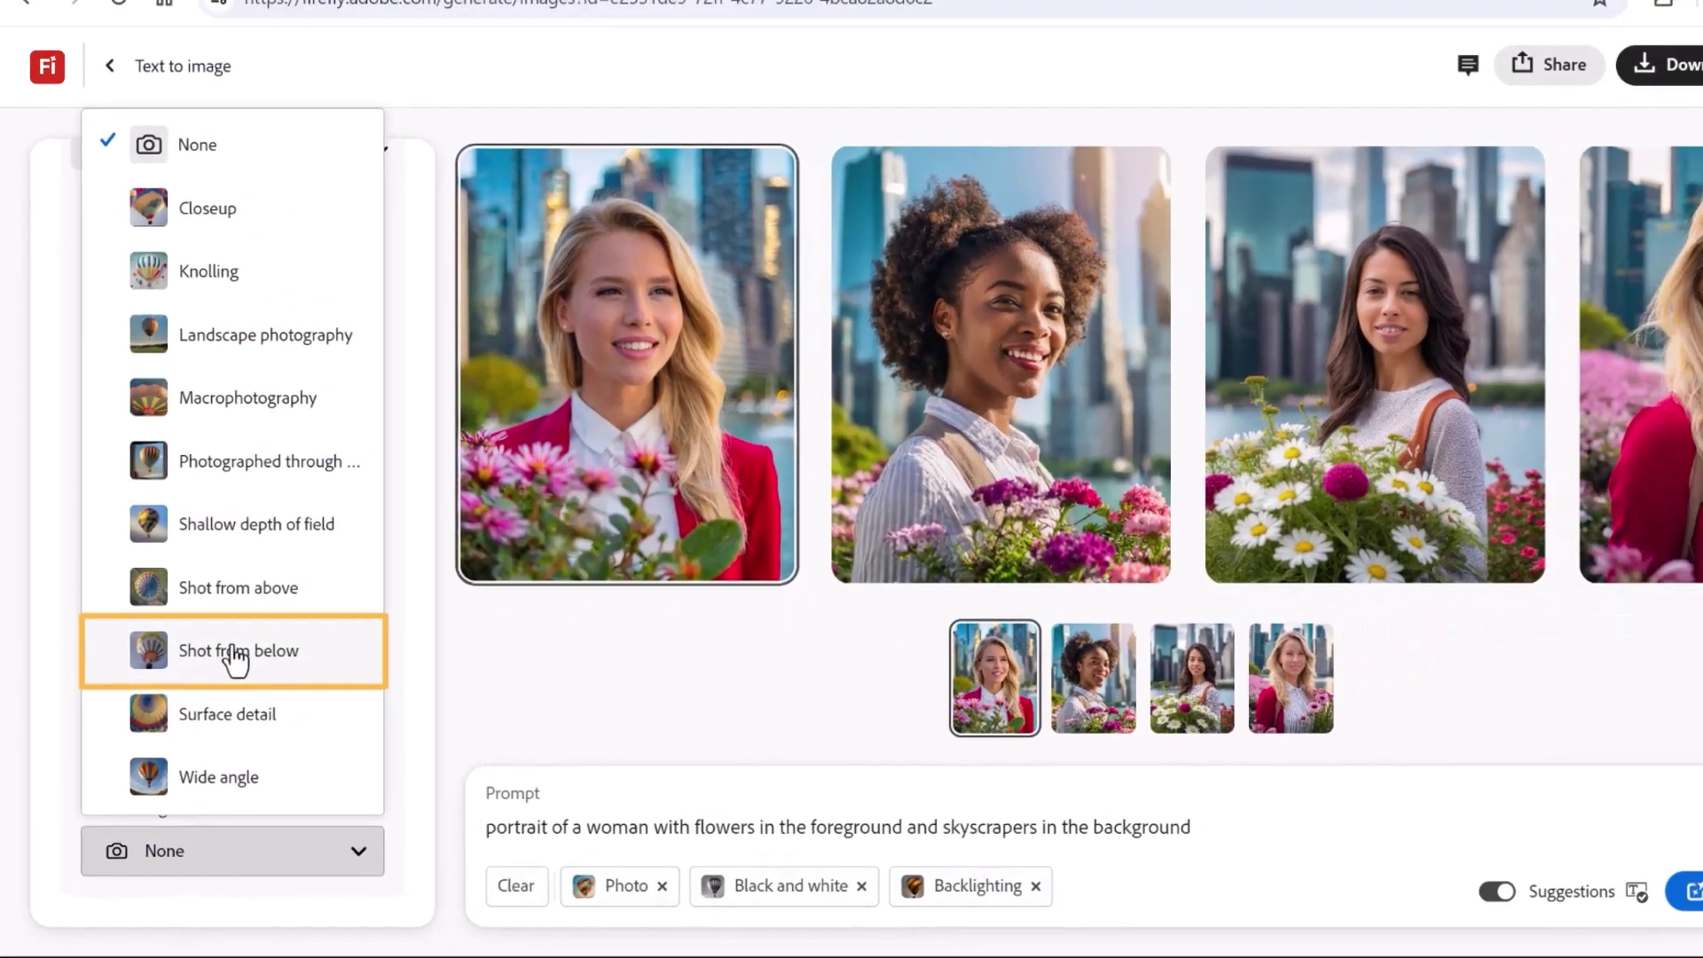
pyautogui.click(216, 679)
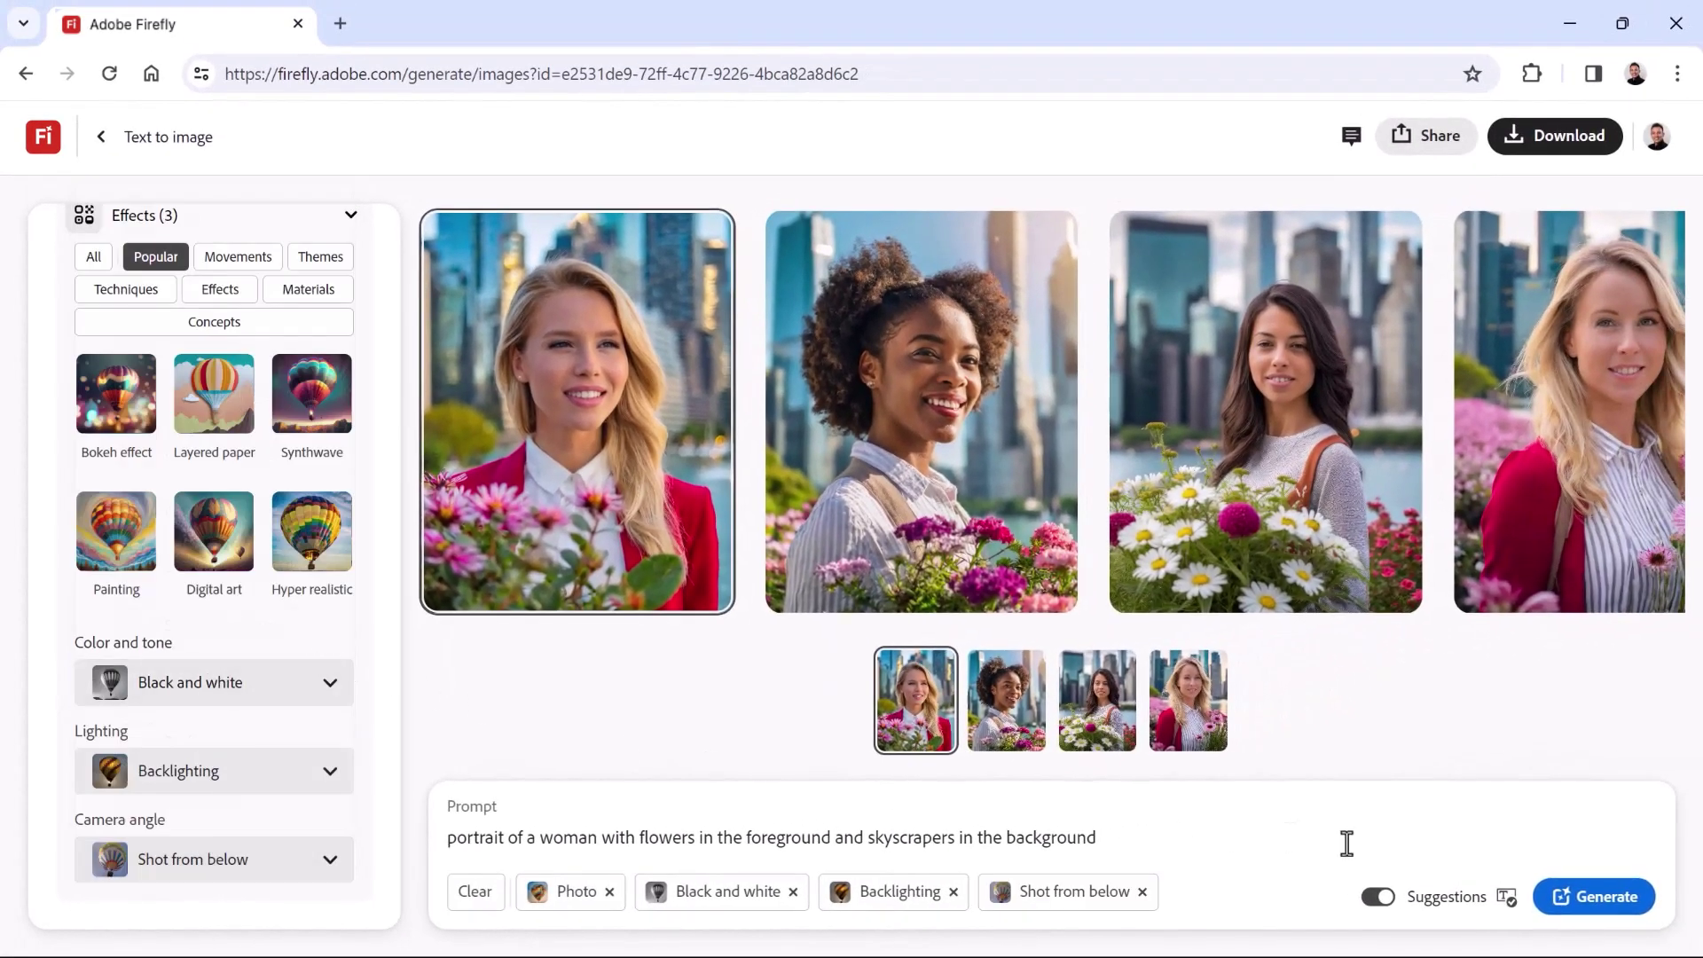
pyautogui.click(1578, 899)
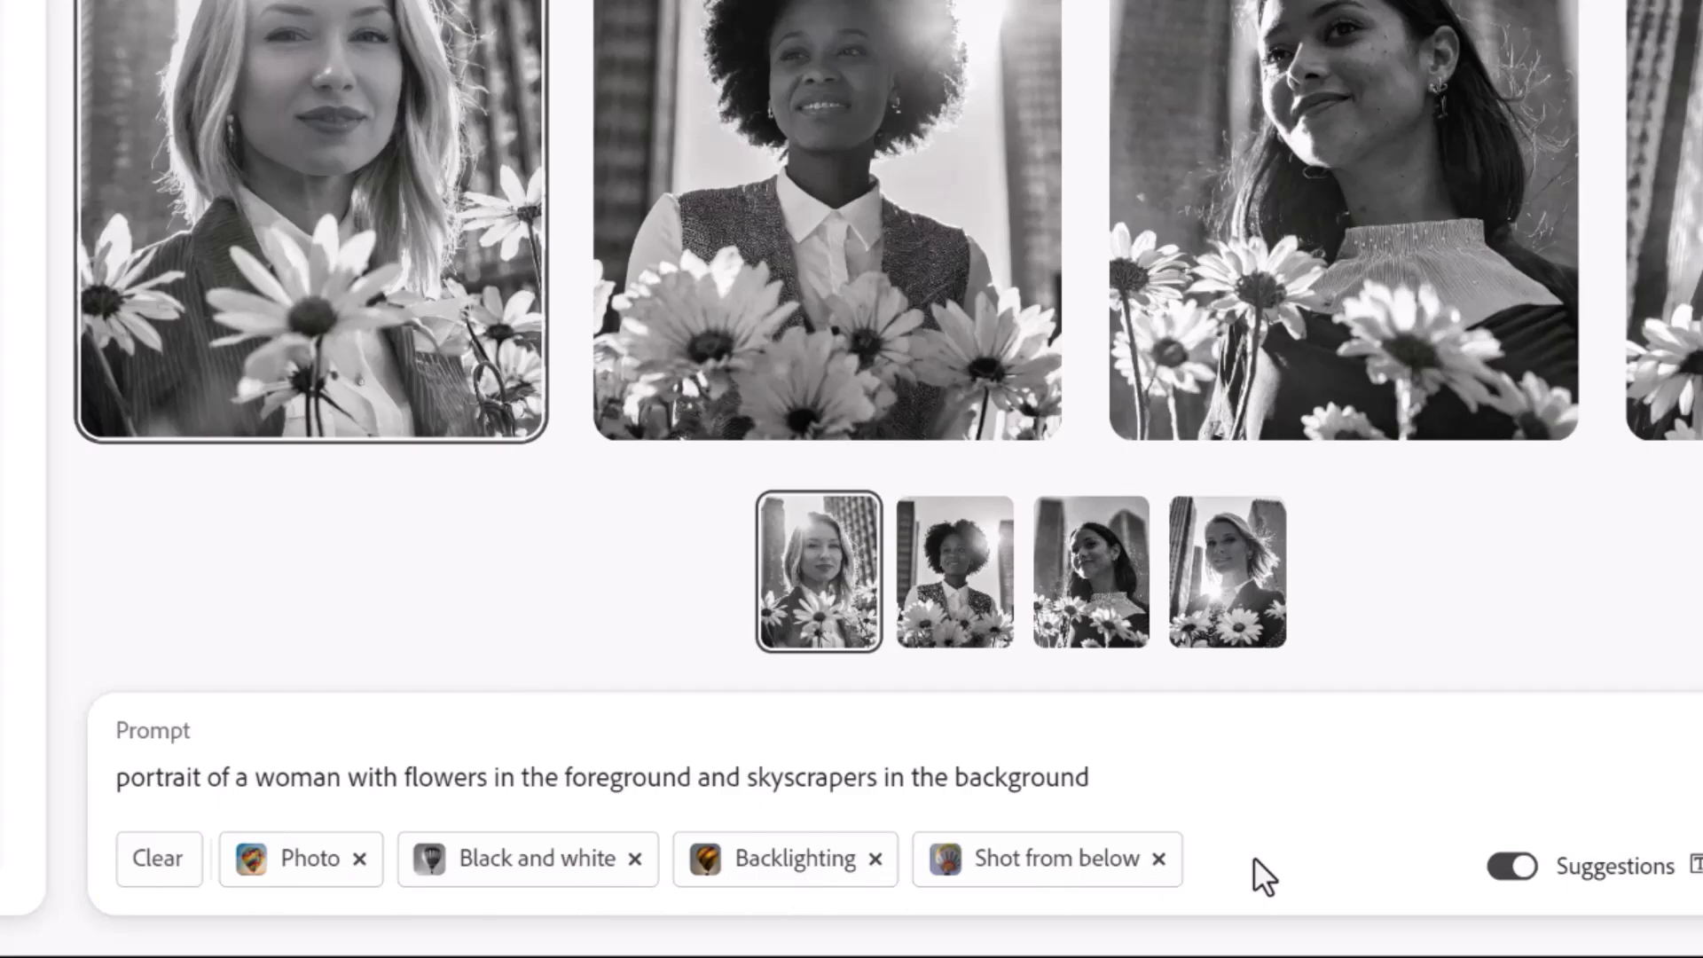
# - Remove the Black and white and Shot from below tags and regenerate with backlighting only
pyautogui.click(634, 861)
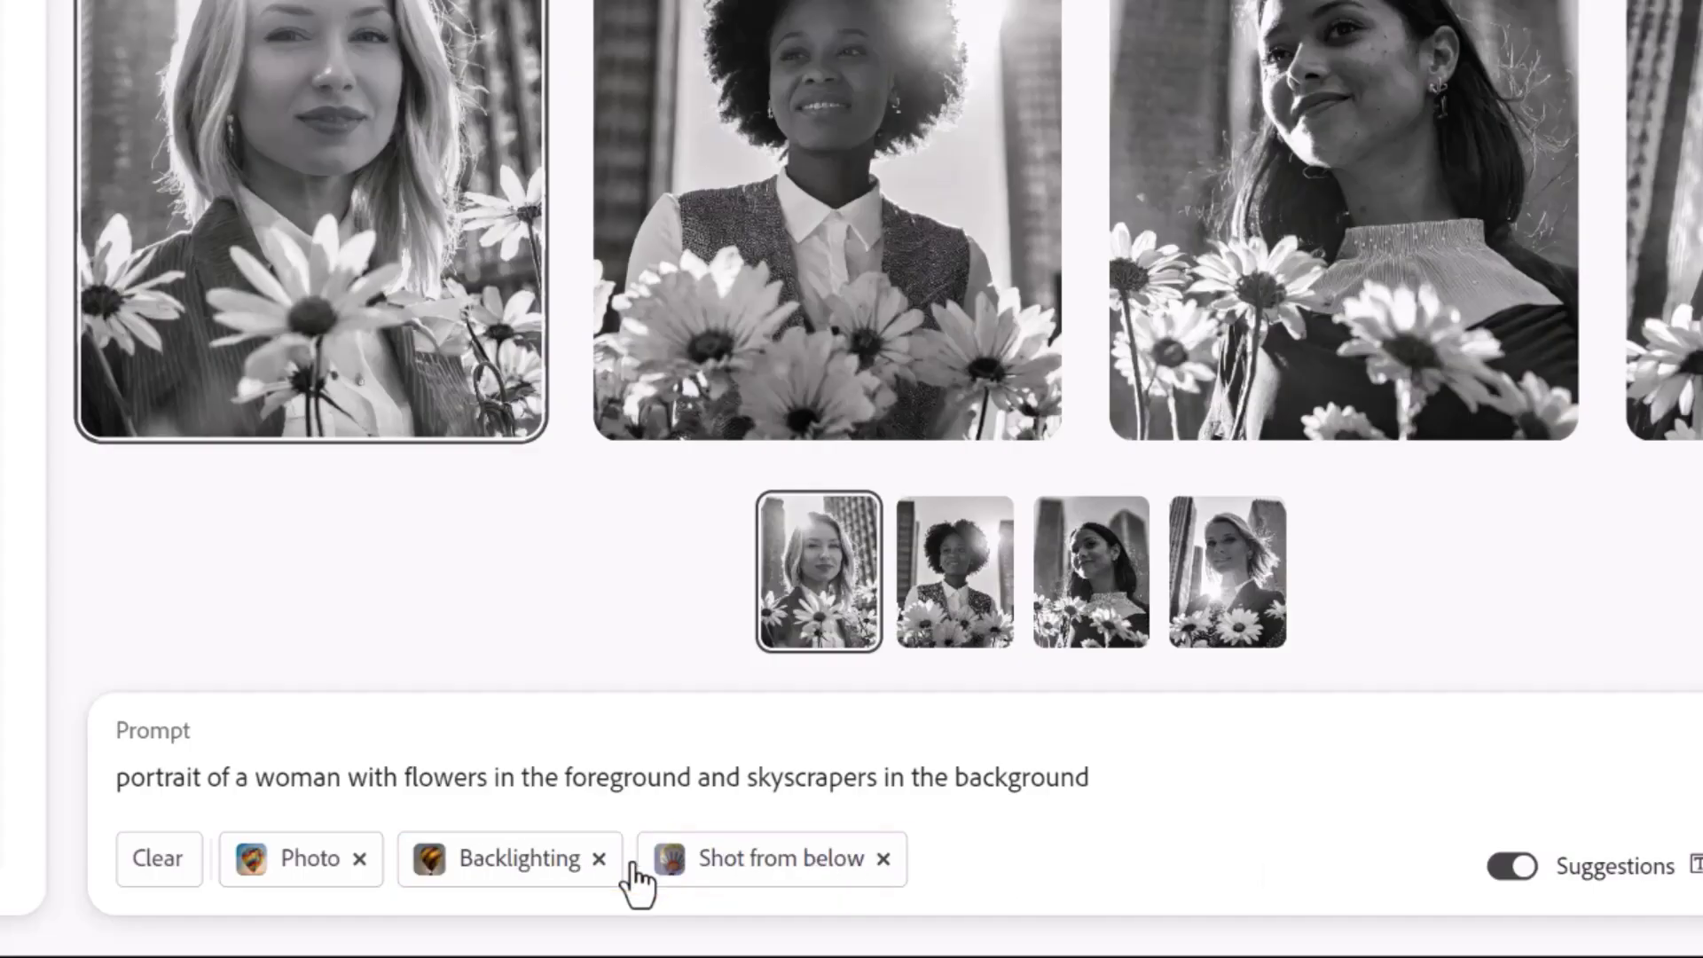
pyautogui.click(884, 859)
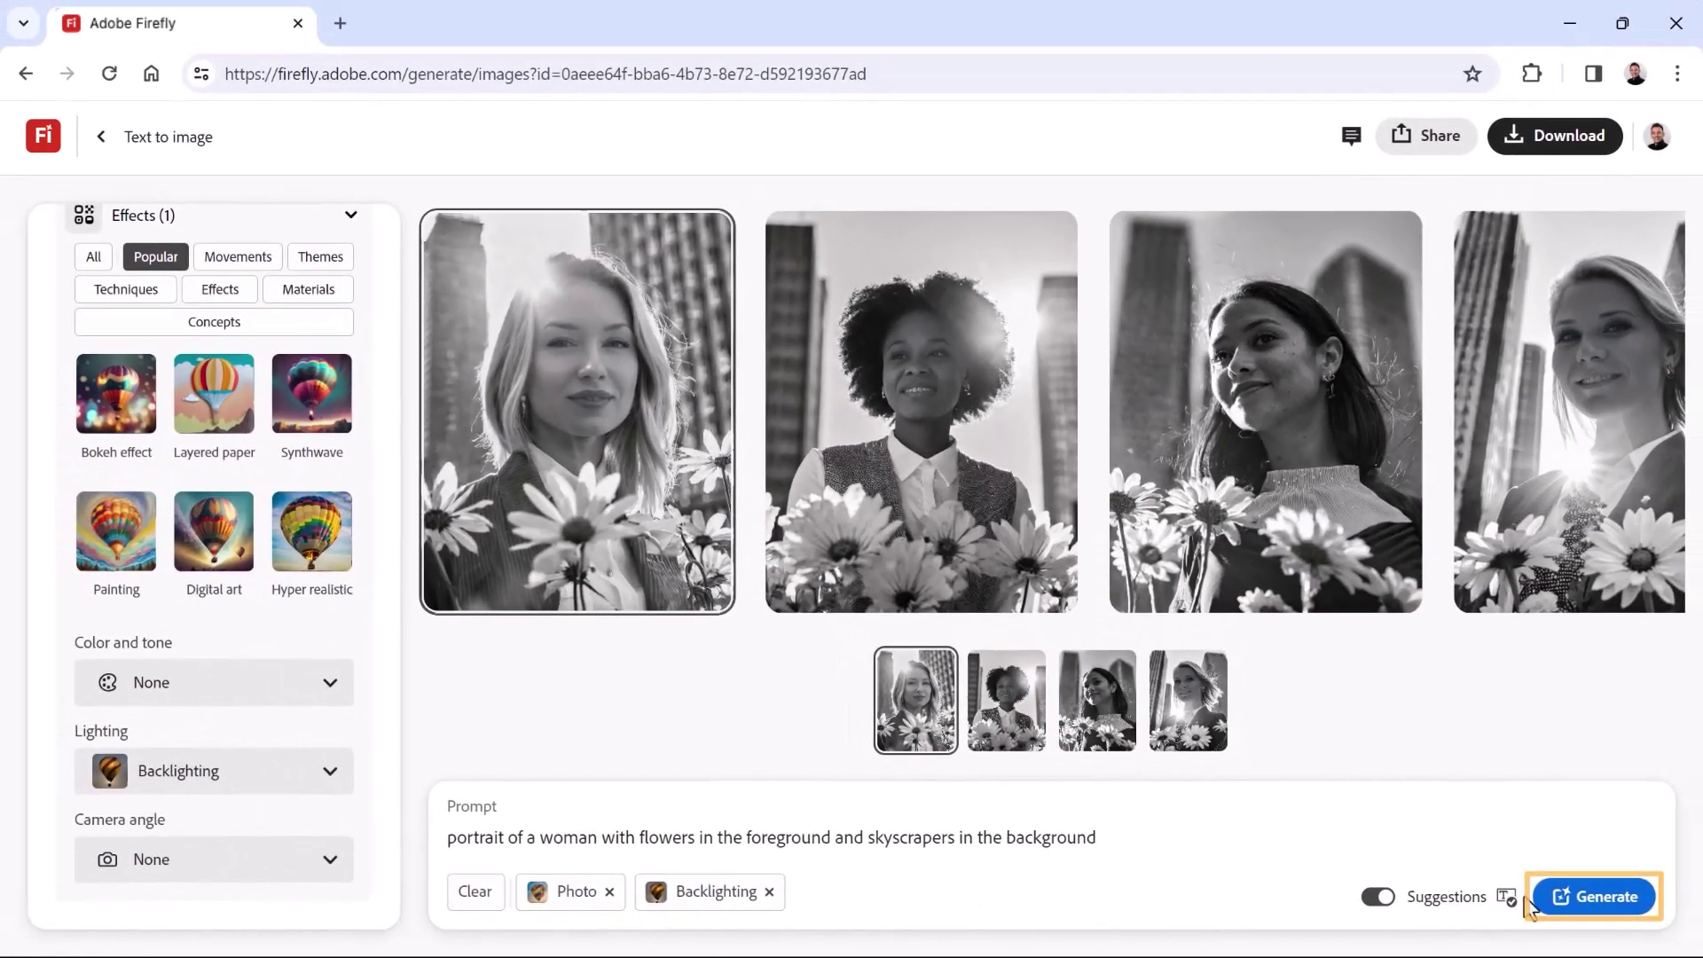
pyautogui.click(1596, 896)
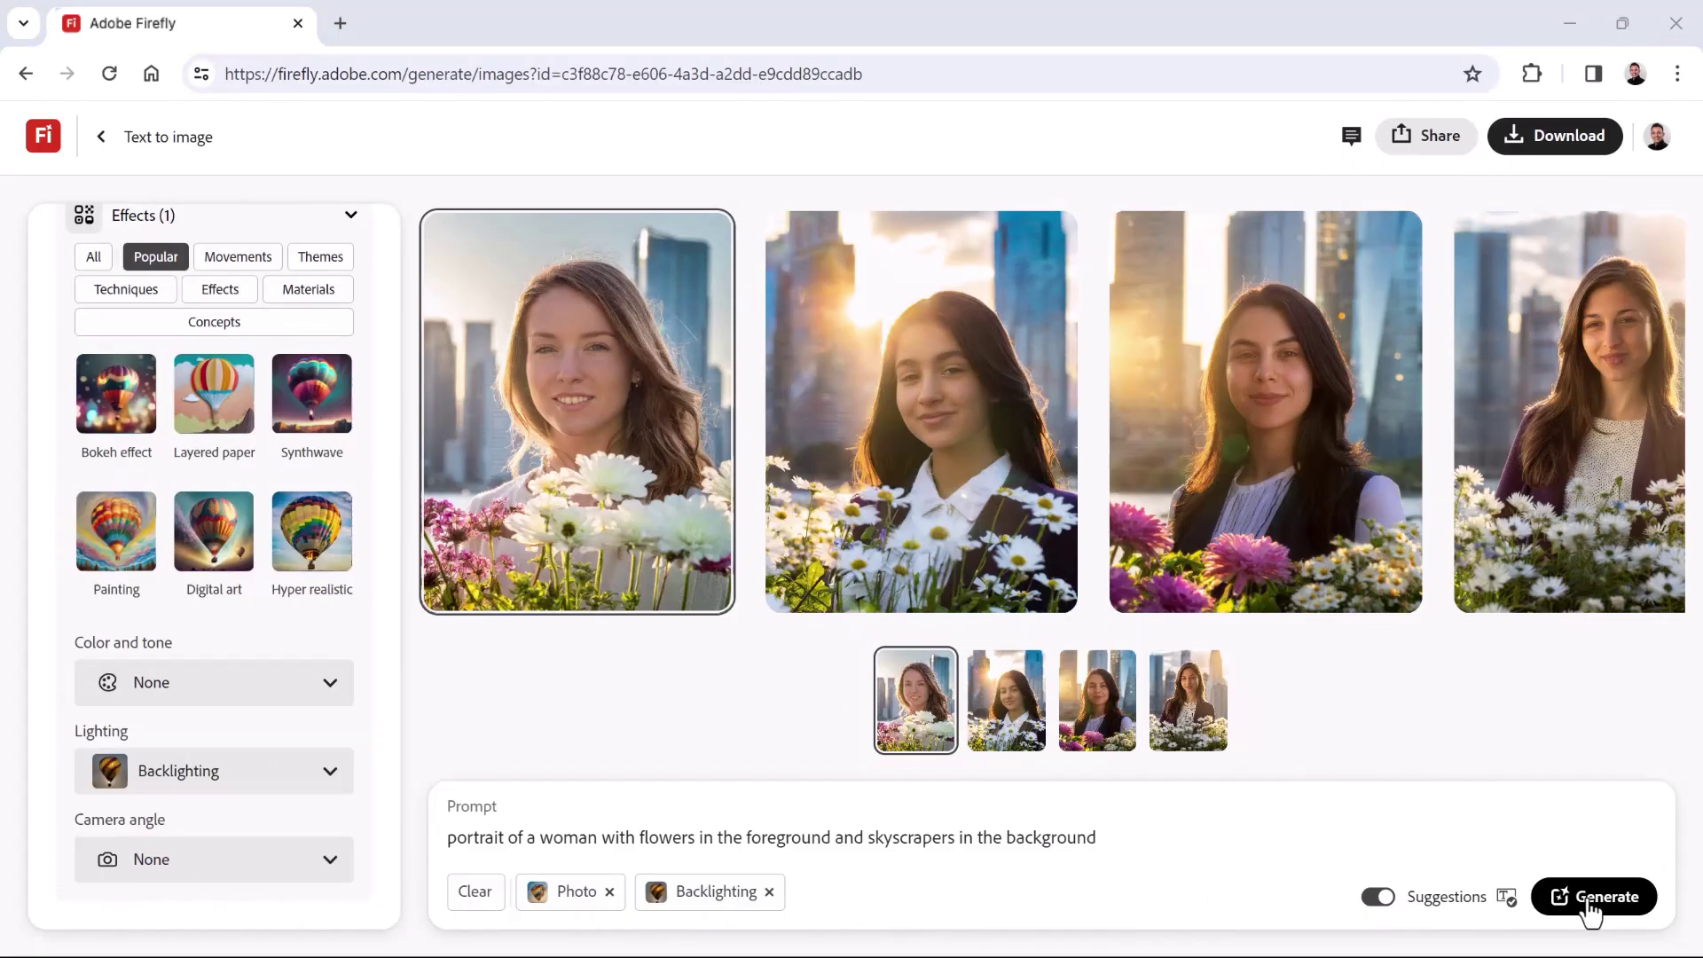